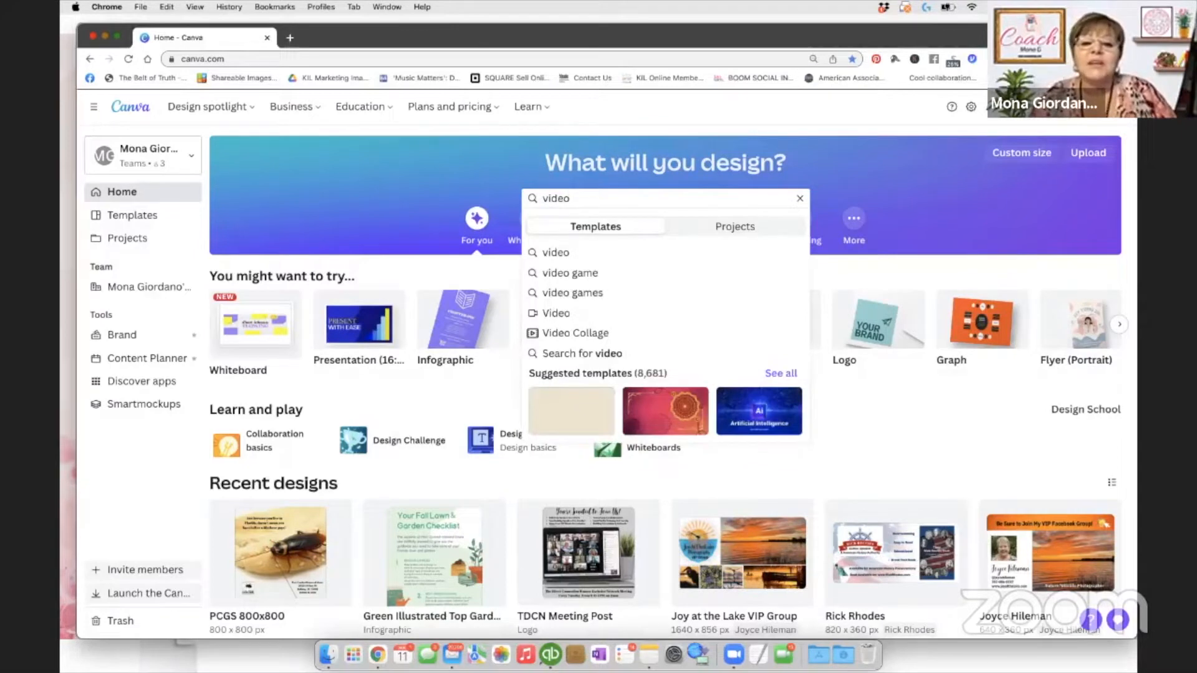
Create a blank video design and give its page the palest pink background from the first brand palette.
click(570, 253)
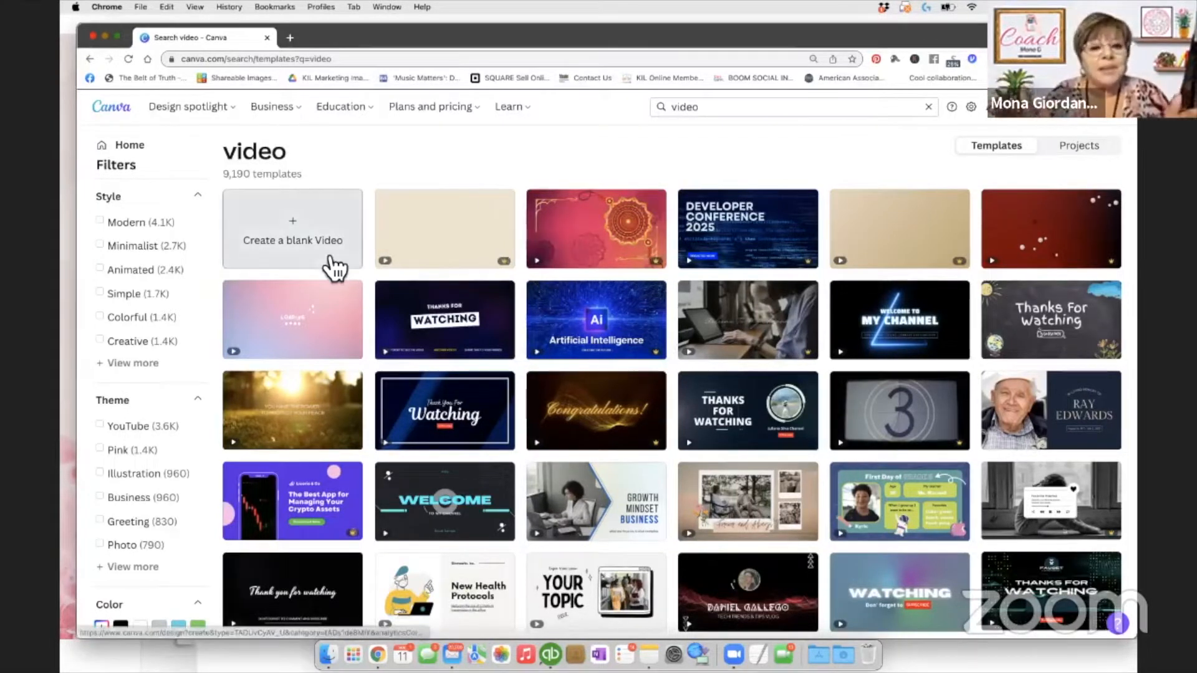
click(276, 241)
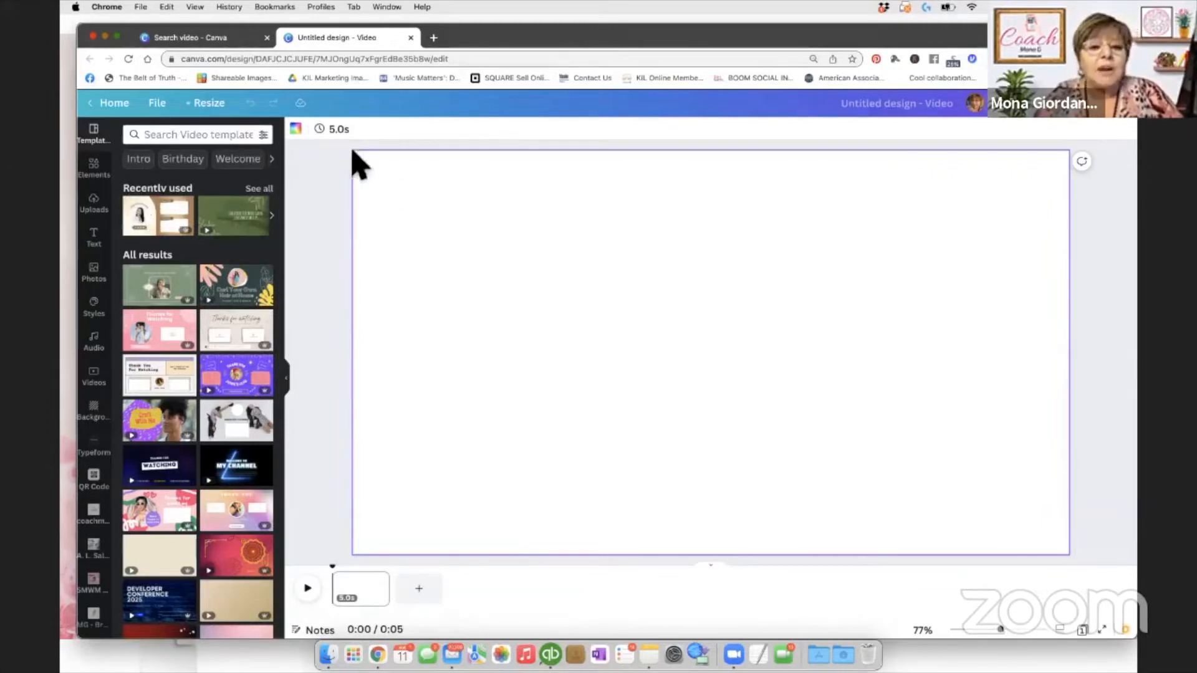
click(295, 129)
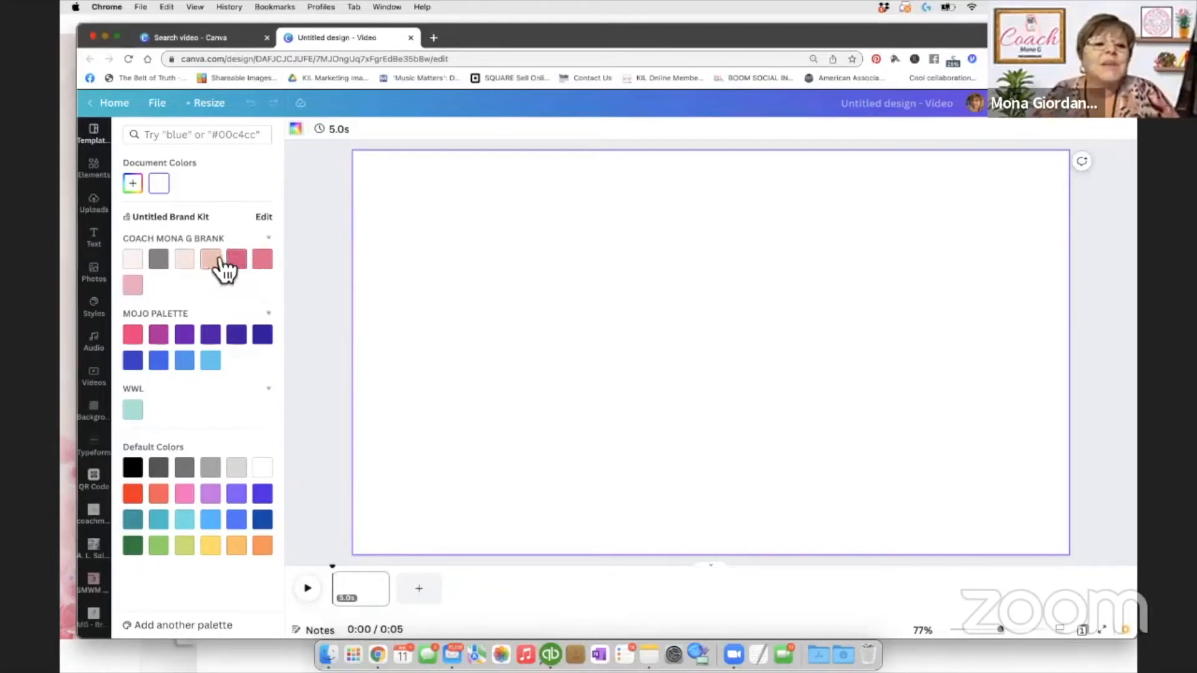
click(136, 286)
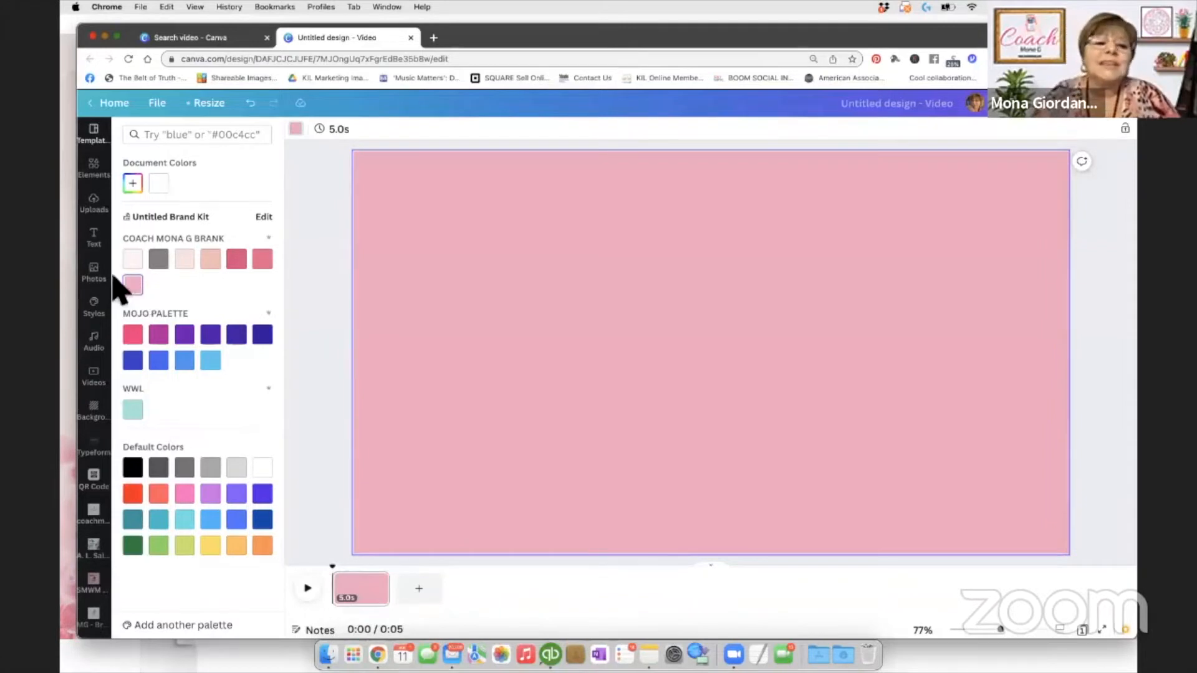
click(136, 262)
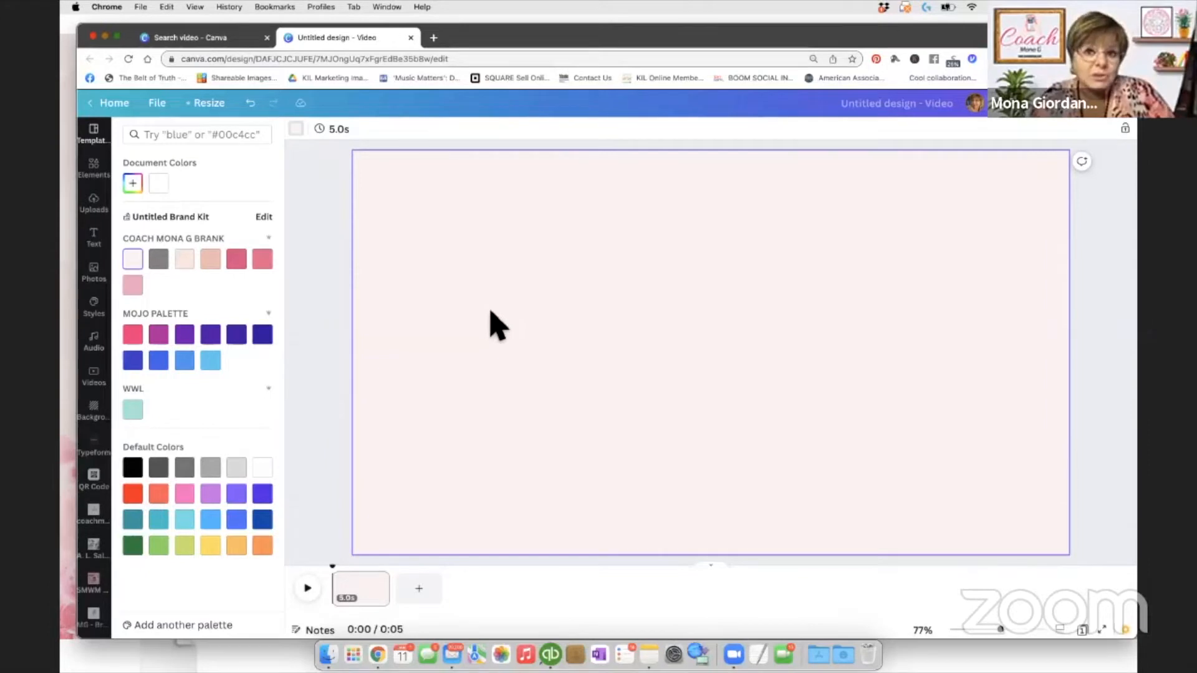
Add a text box to the page and enlarge it to a font size of about 55.
key(t)
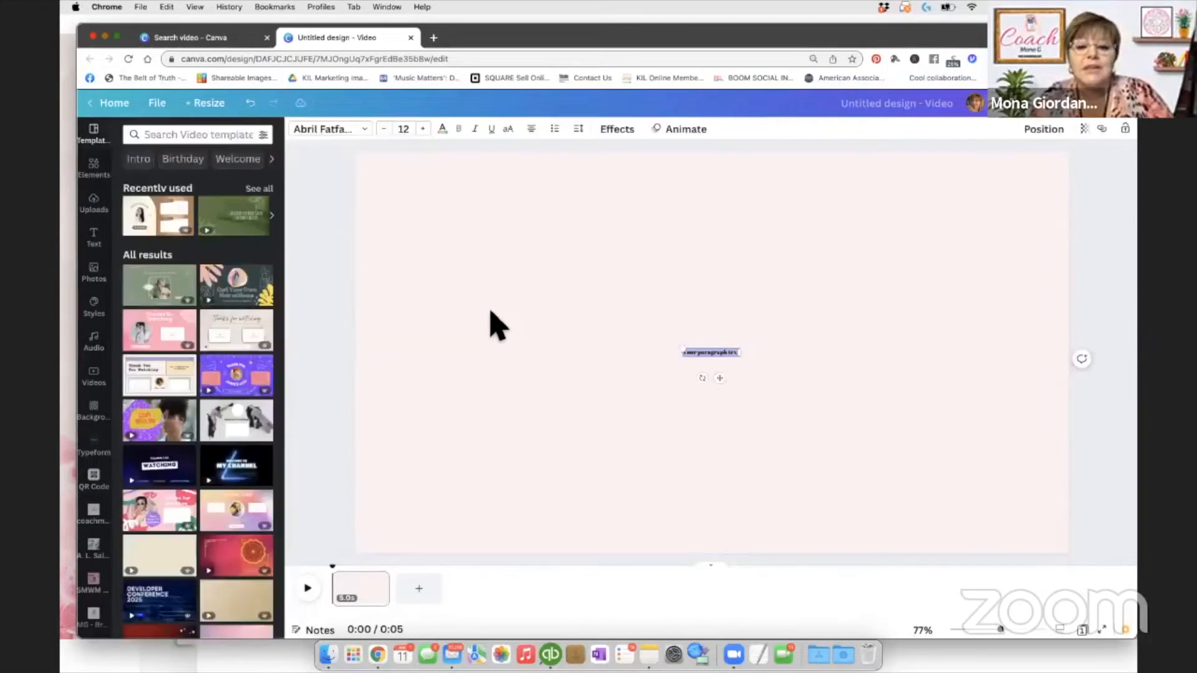
drag(683, 350, 499, 289)
click(677, 350)
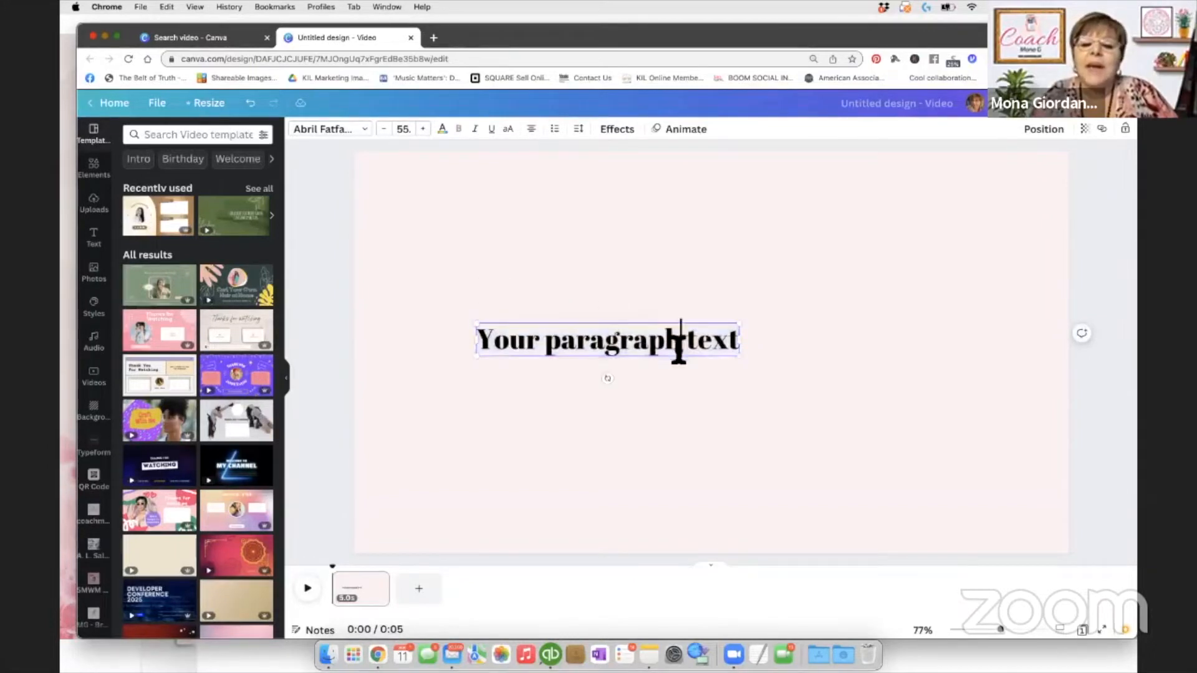
Replace the placeholder text with the heading "Social Media Training".
double_click(718, 341)
key(BackSpace)
key(BackSpace)
key(BackSpace)
key(BackSpace)
key(BackSpace)
key(BackSpace)
key(BackSpace)
key(BackSpace)
key(BackSpace)
key(BackSpace)
key(BackSpace)
key(BackSpace)
key(BackSpace)
key(BackSpace)
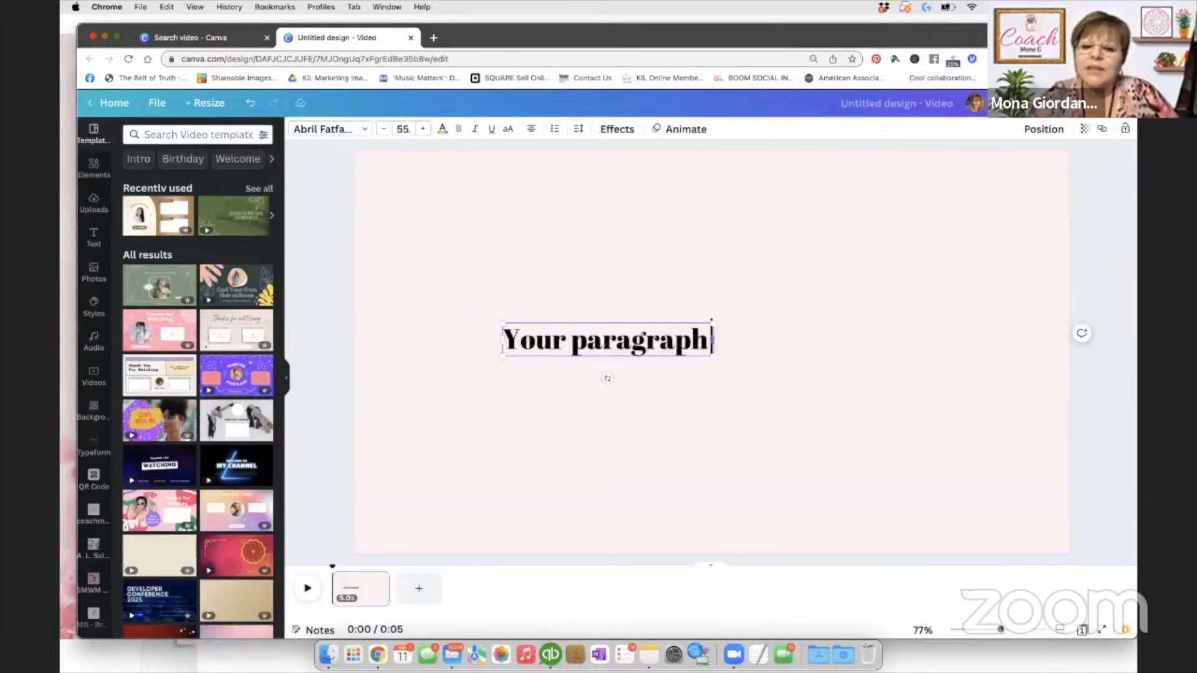
key(BackSpace)
key(BackSpace)
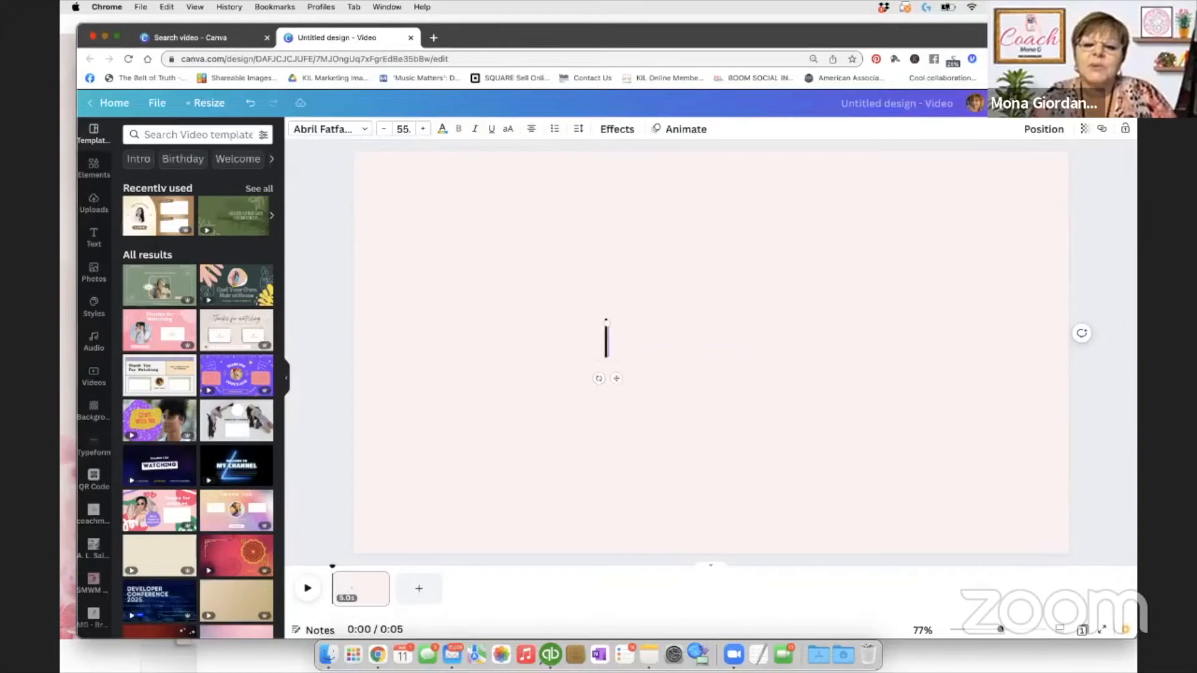
text(Socia)
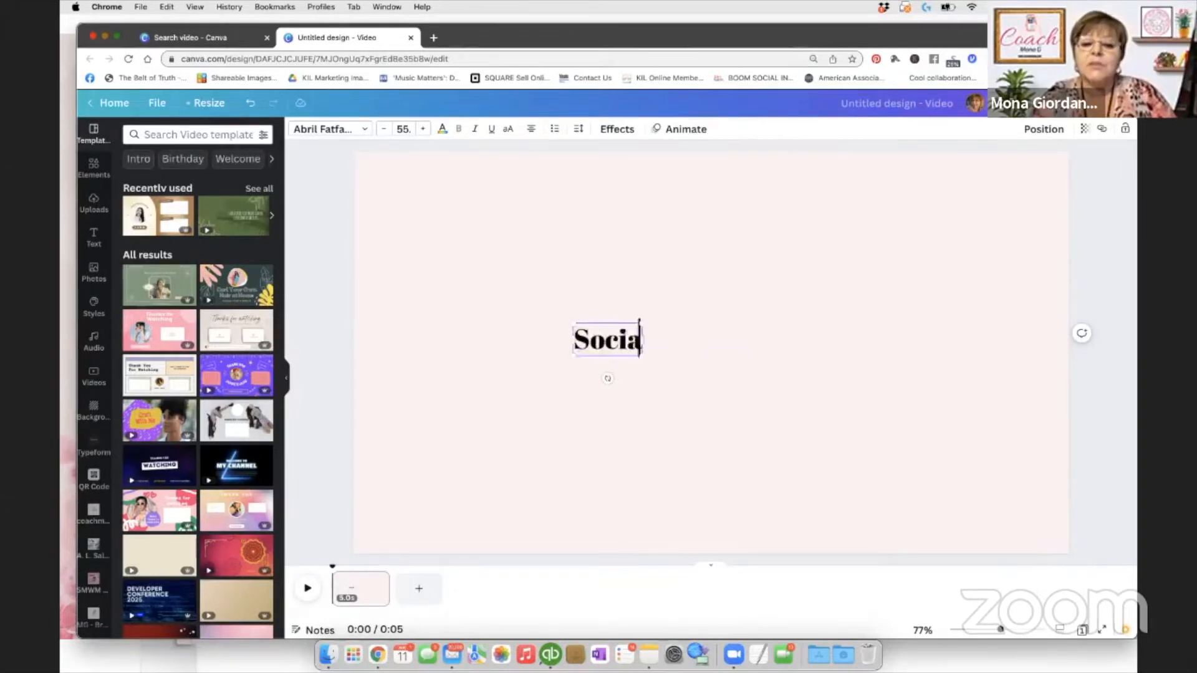
text(l Media)
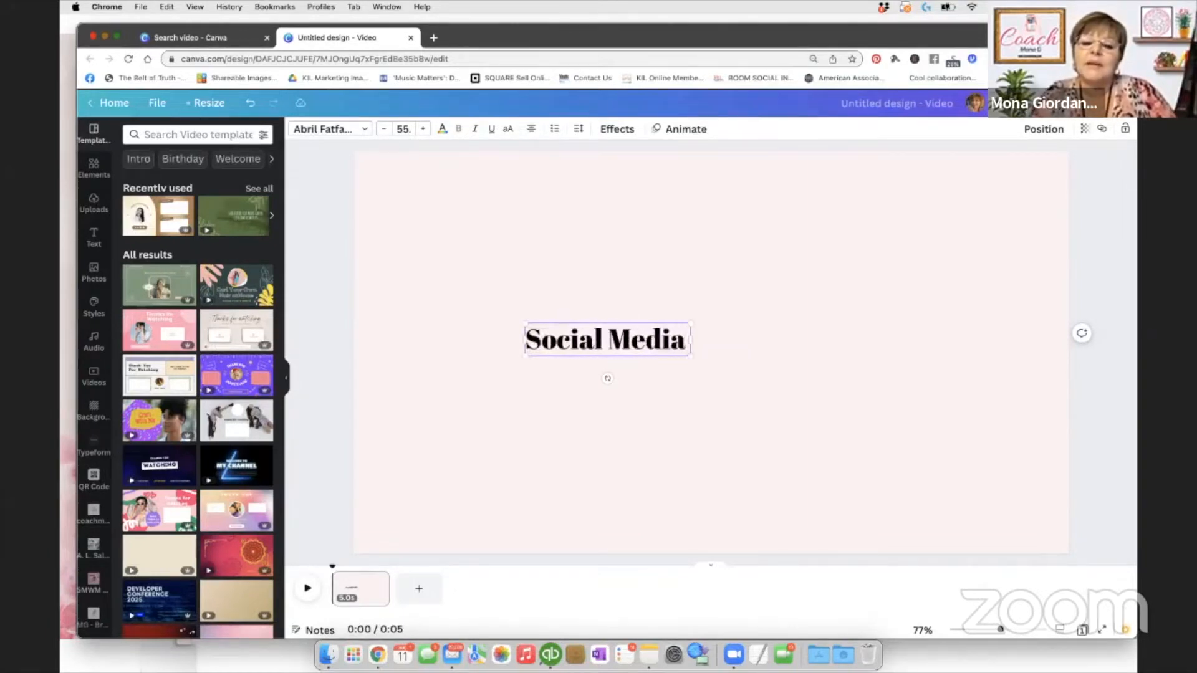
text( Coaching)
key(BackSpace)
key(BackSpace)
key(BackSpace)
key(BackSpace)
key(BackSpace)
key(BackSpace)
key(BackSpace)
key(BackSpace)
key(BackSpace)
text(Tr)
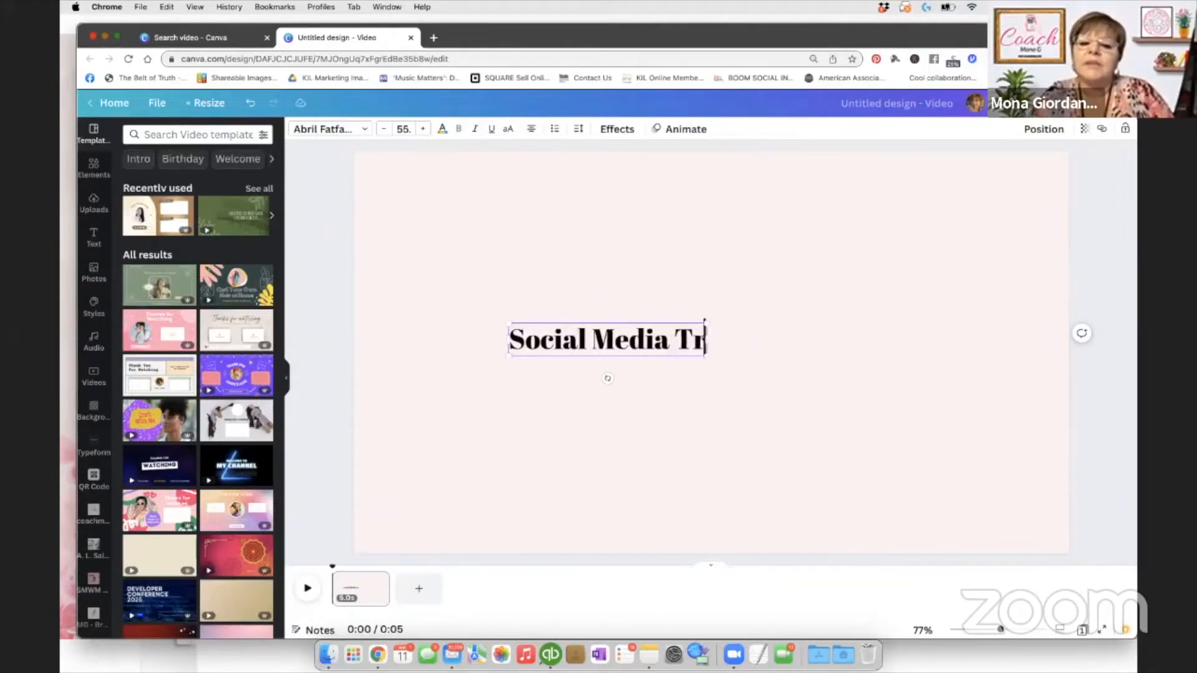
text(aining)
Move the "Social Media Training" heading so it is horizontally centred, a little above the middle of the page.
click(666, 314)
click(614, 344)
drag(615, 342, 714, 324)
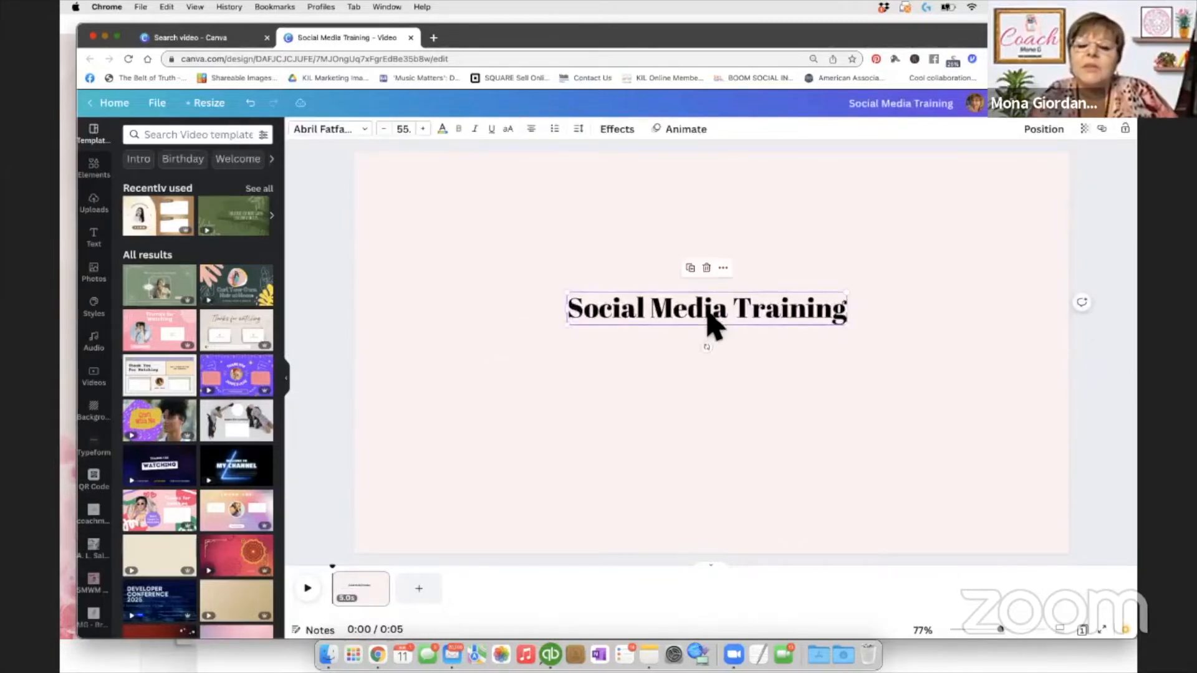
drag(696, 269, 713, 289)
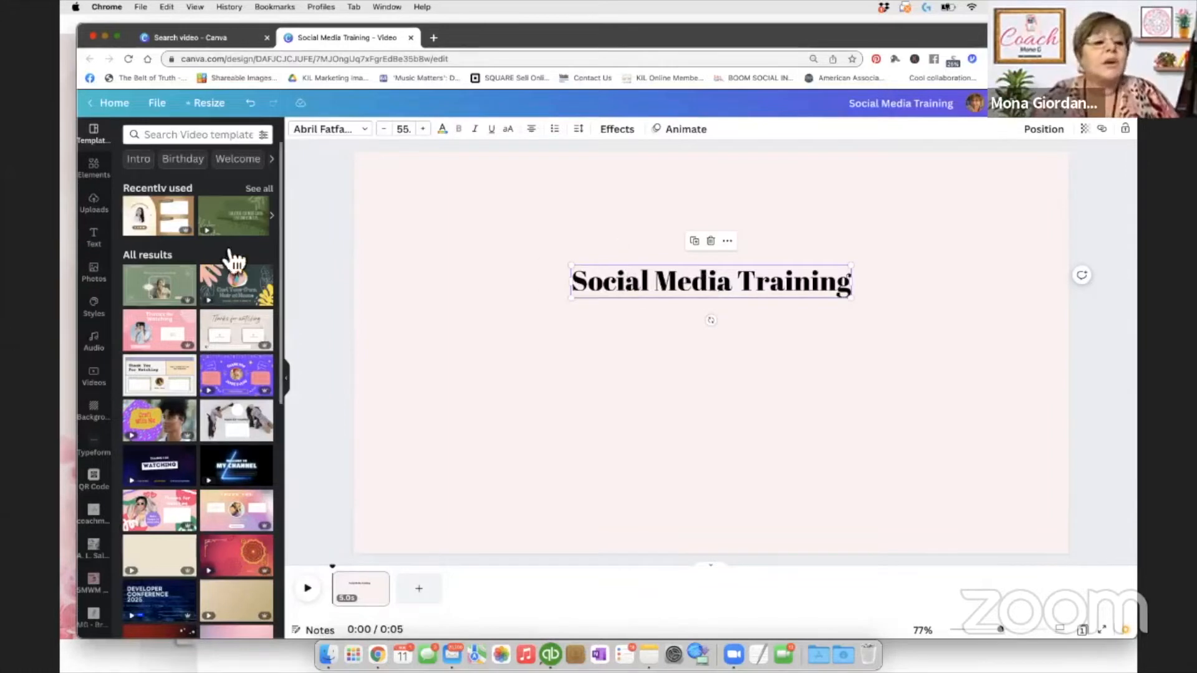
Find the outlined phone graphic with Instagram, Facebook and Twitter icons among the "social media" elements and place it centred below the heading.
click(96, 173)
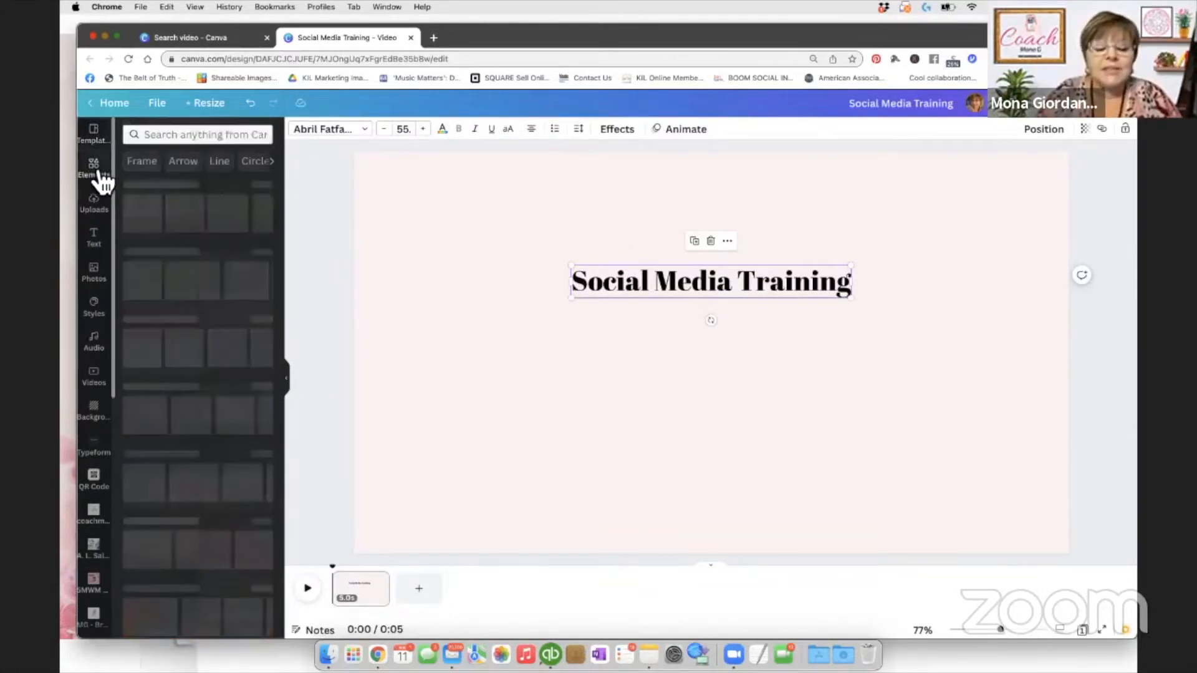
click(194, 136)
text(soc)
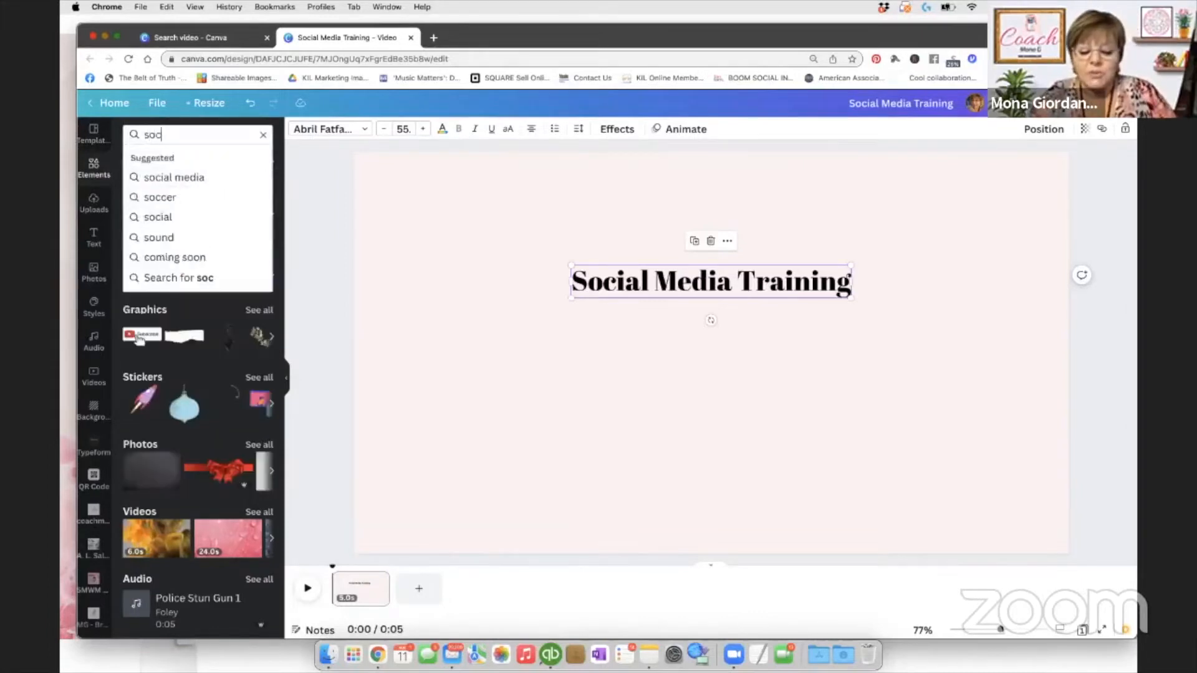
text(ial m)
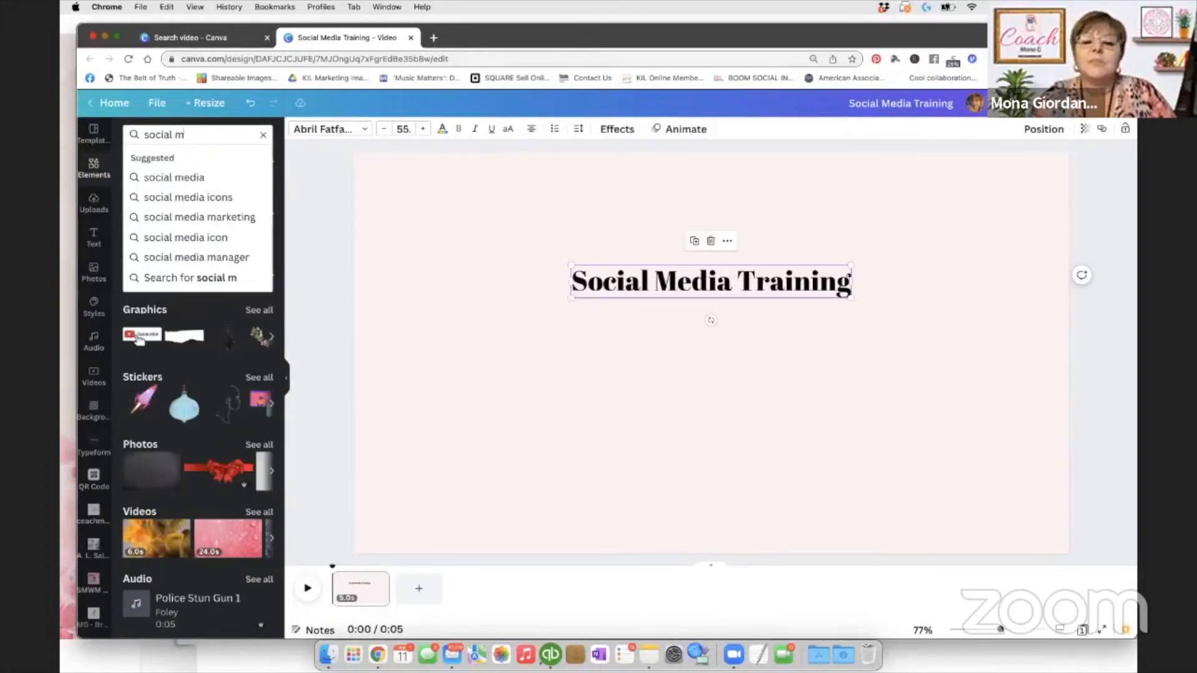
click(204, 177)
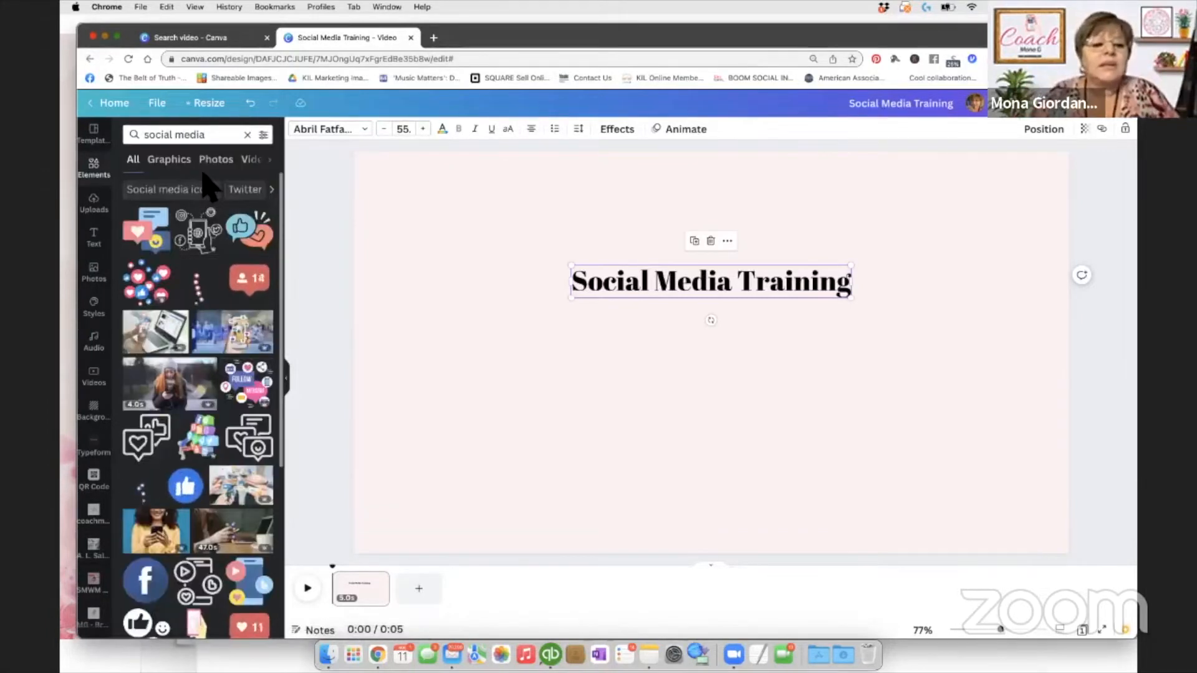
scroll(241, 262, down, 5)
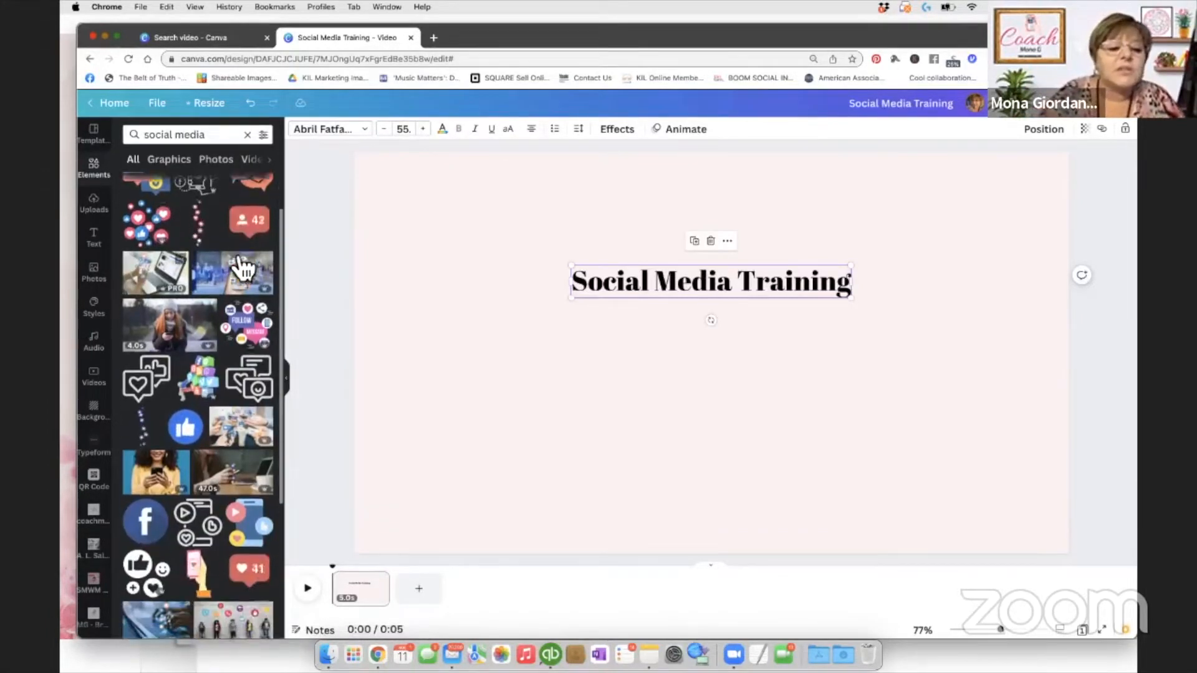
scroll(243, 269, down, 5)
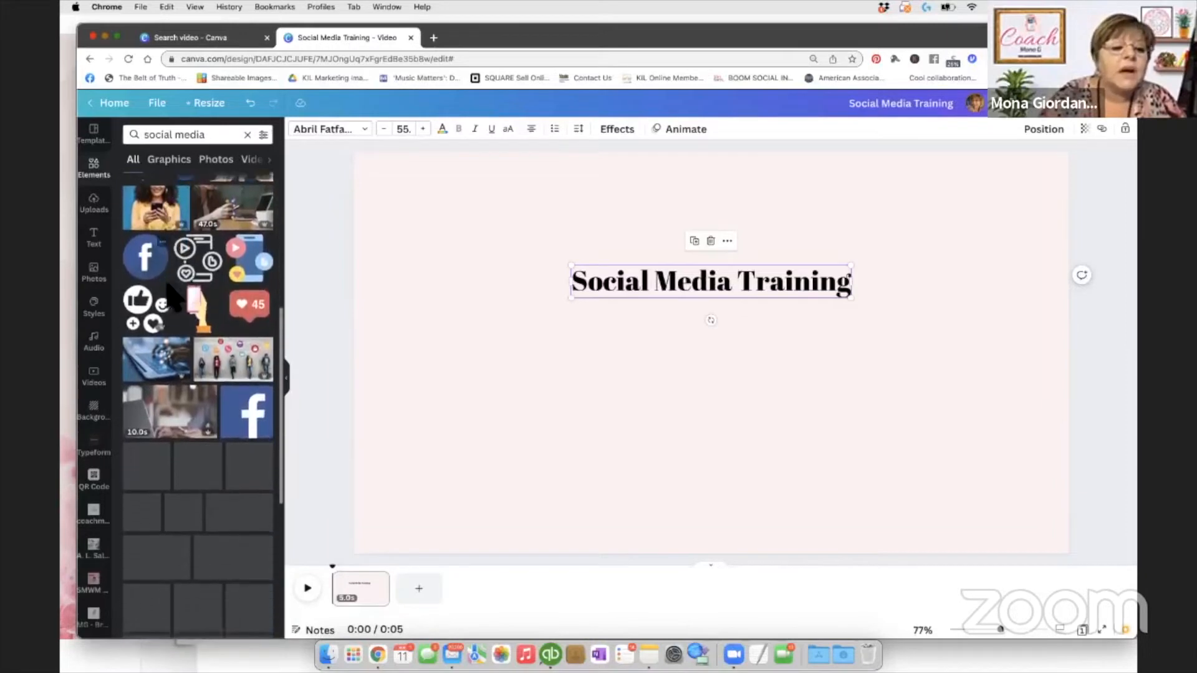
scroll(175, 292, down, 4)
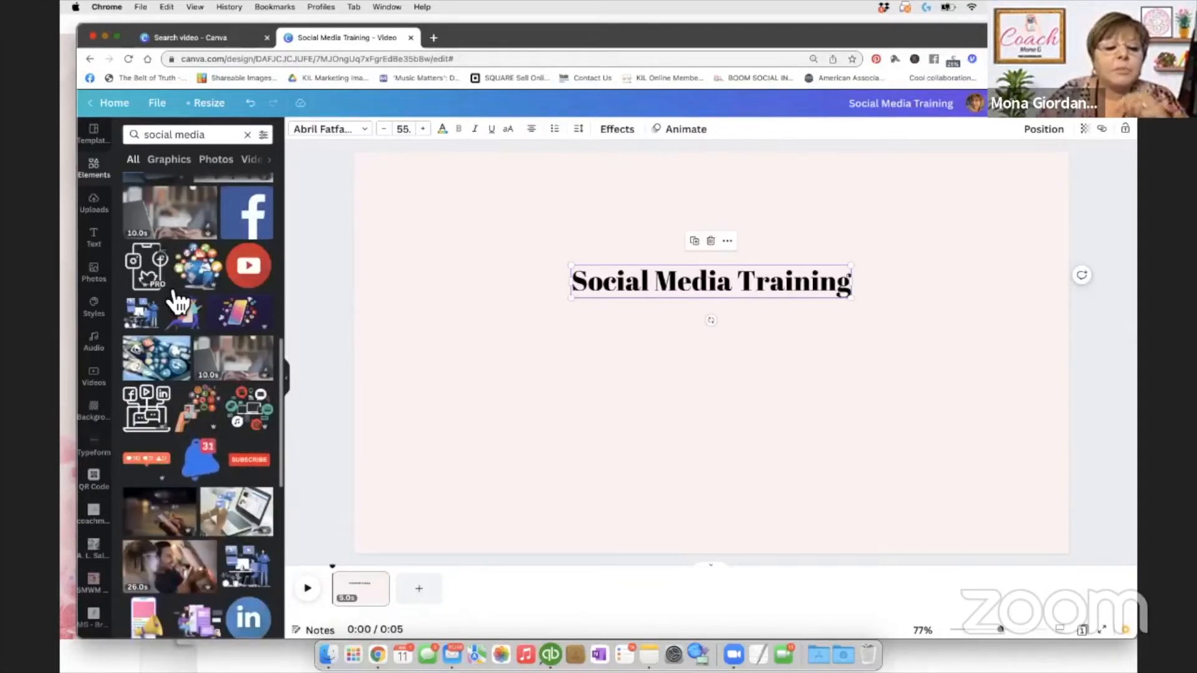
scroll(179, 303, down, 1)
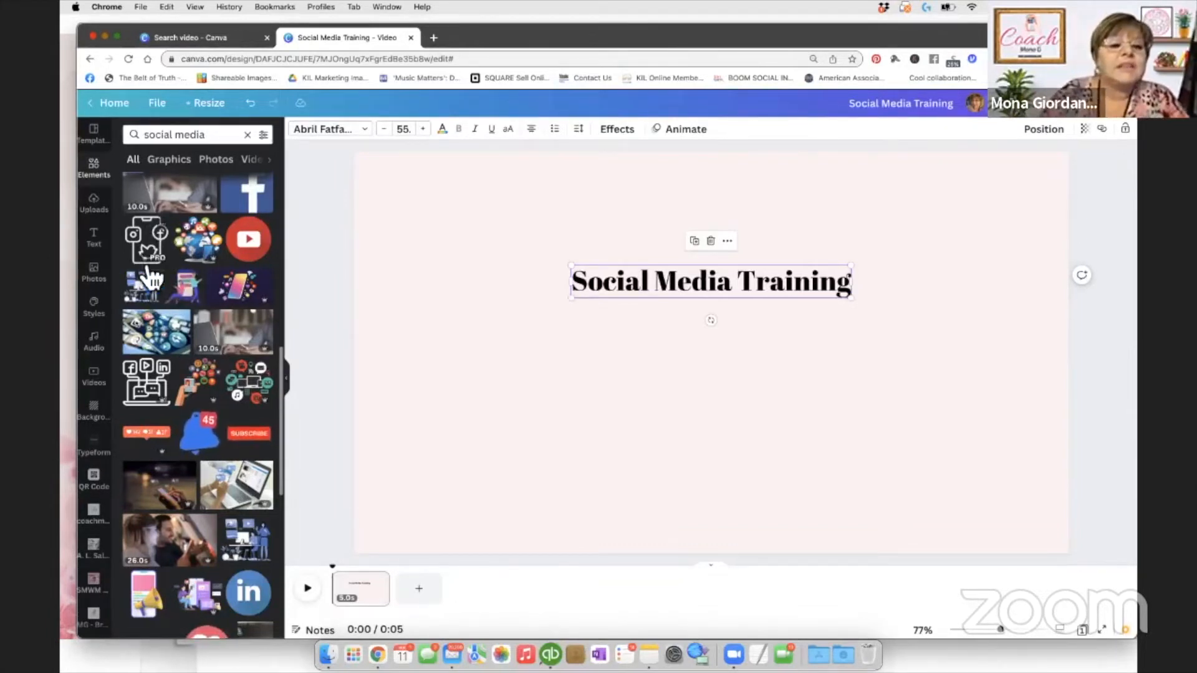
click(153, 237)
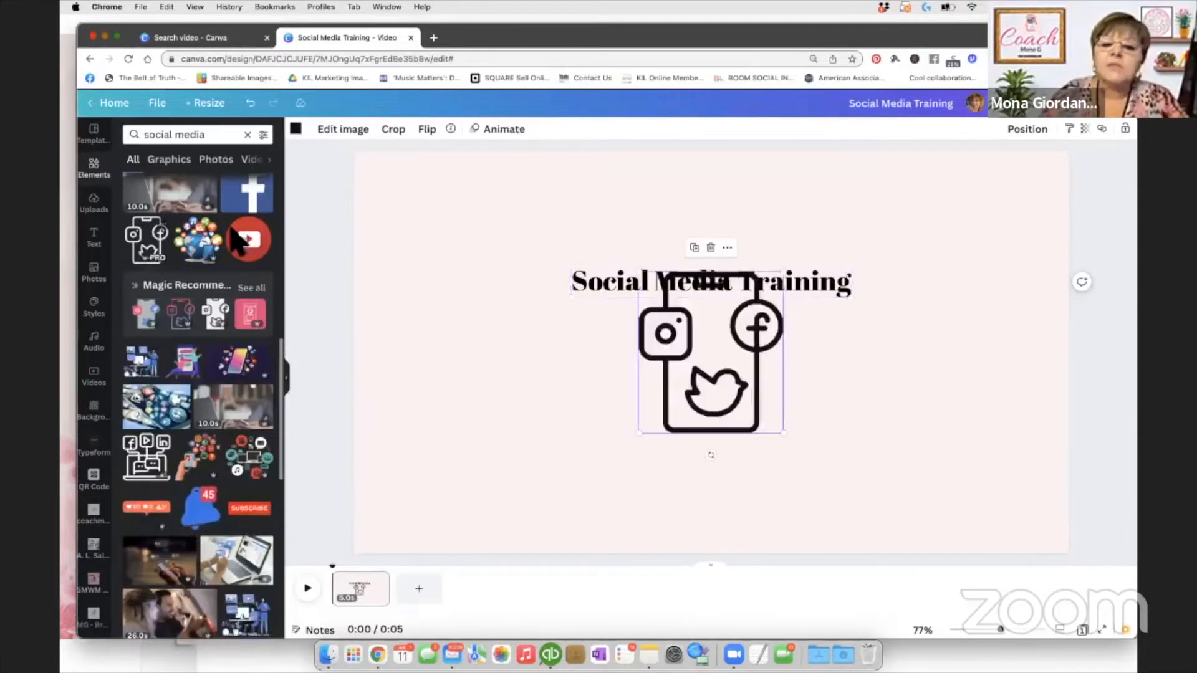
drag(711, 363, 712, 403)
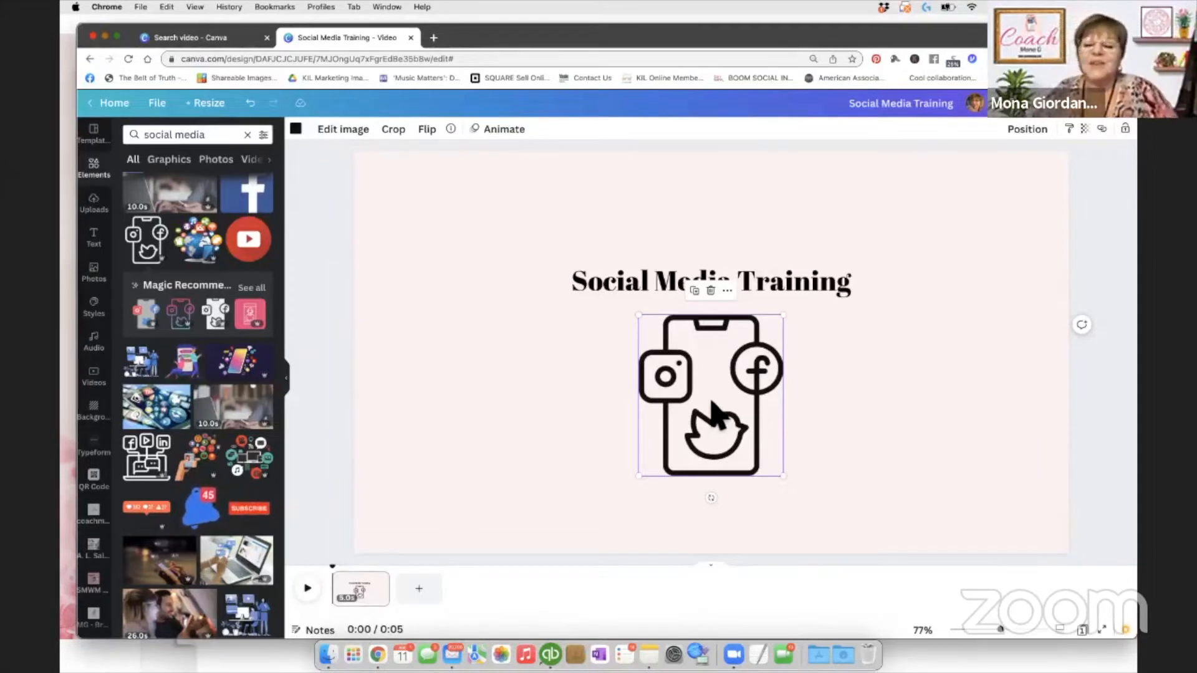
click(983, 441)
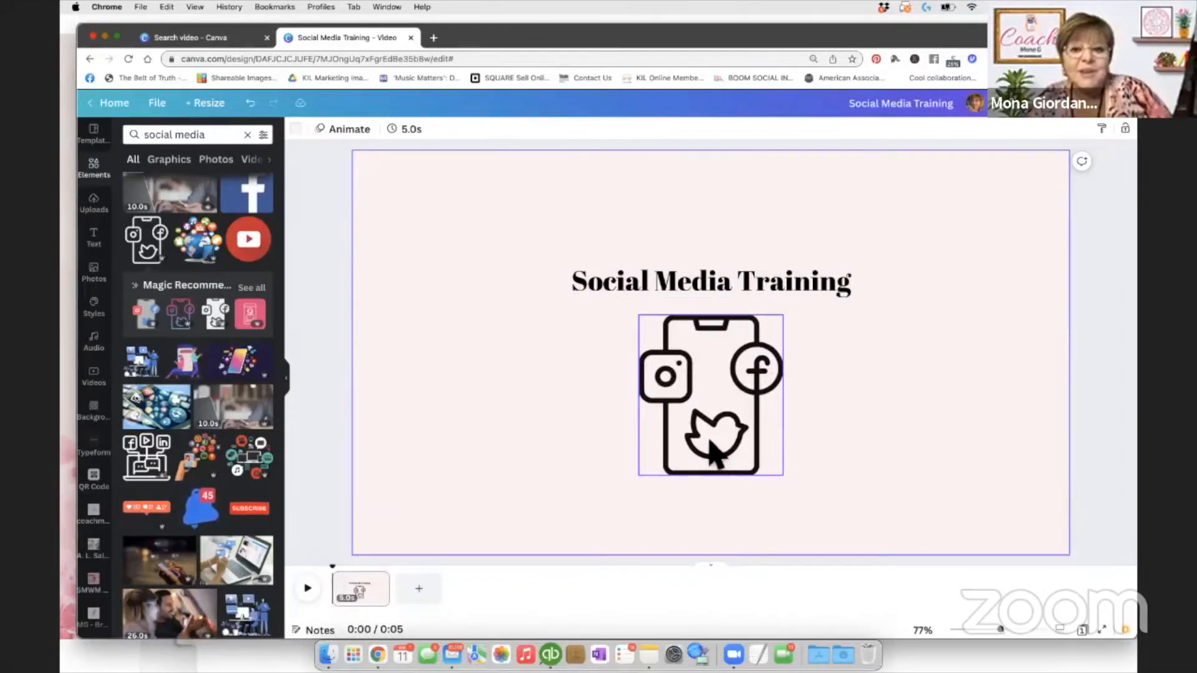
Add a blank page after the title page and duplicate the title page.
right_click(387, 598)
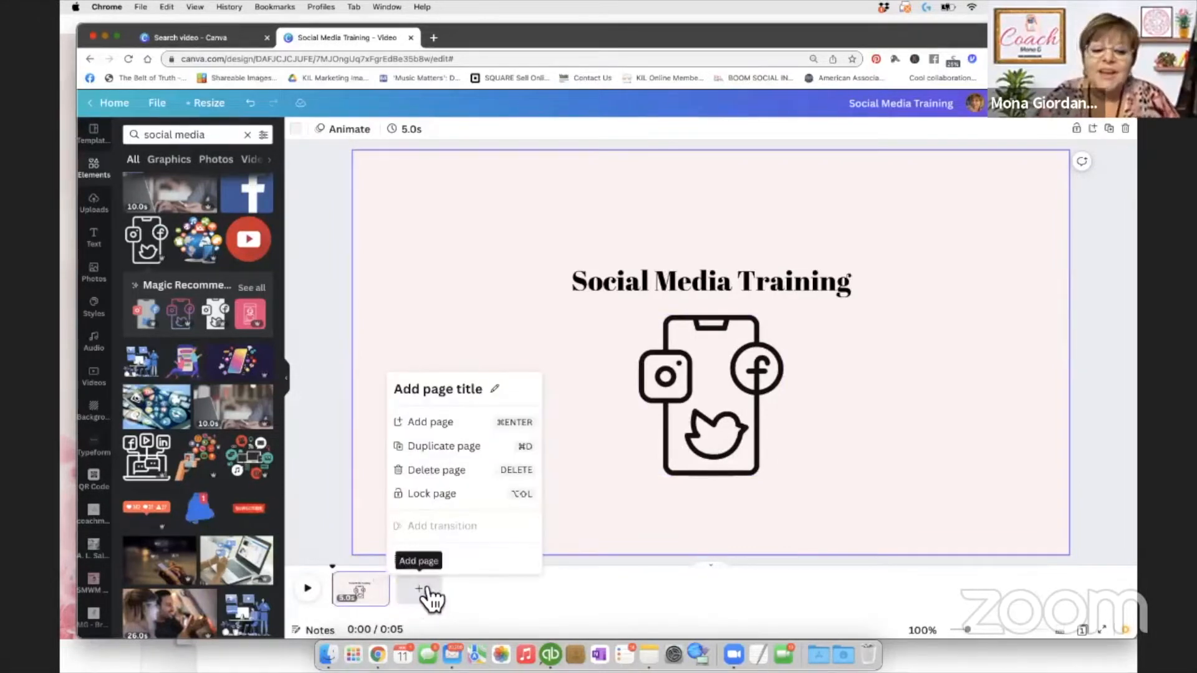
click(419, 589)
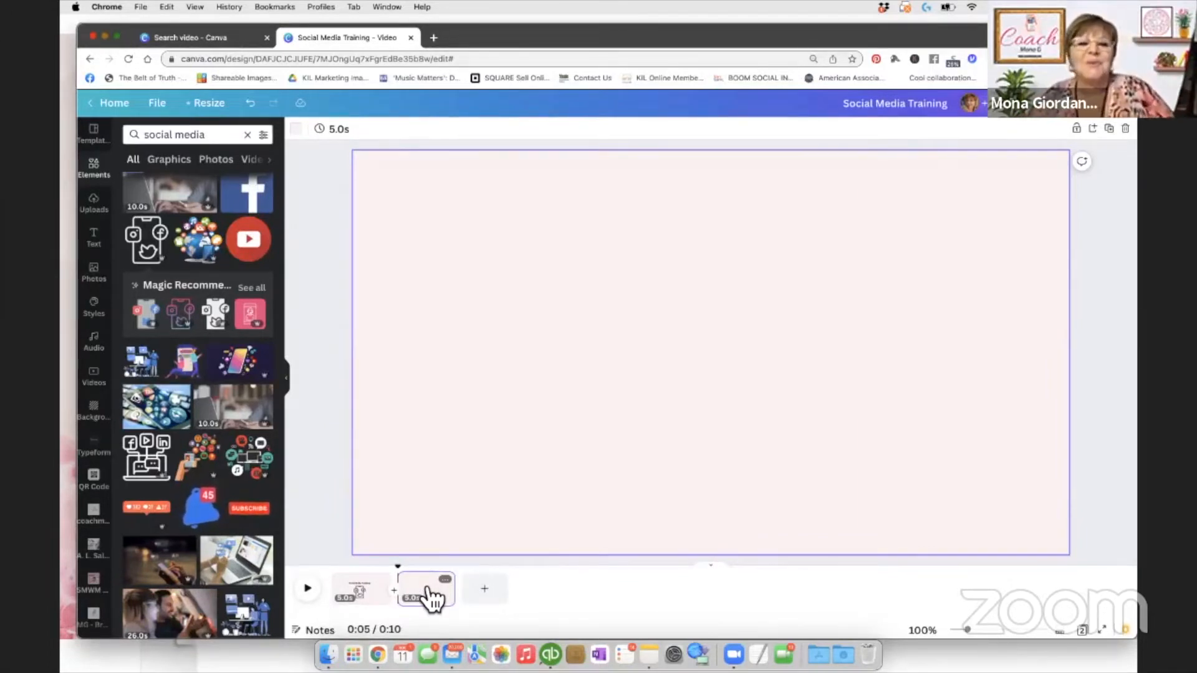
click(385, 597)
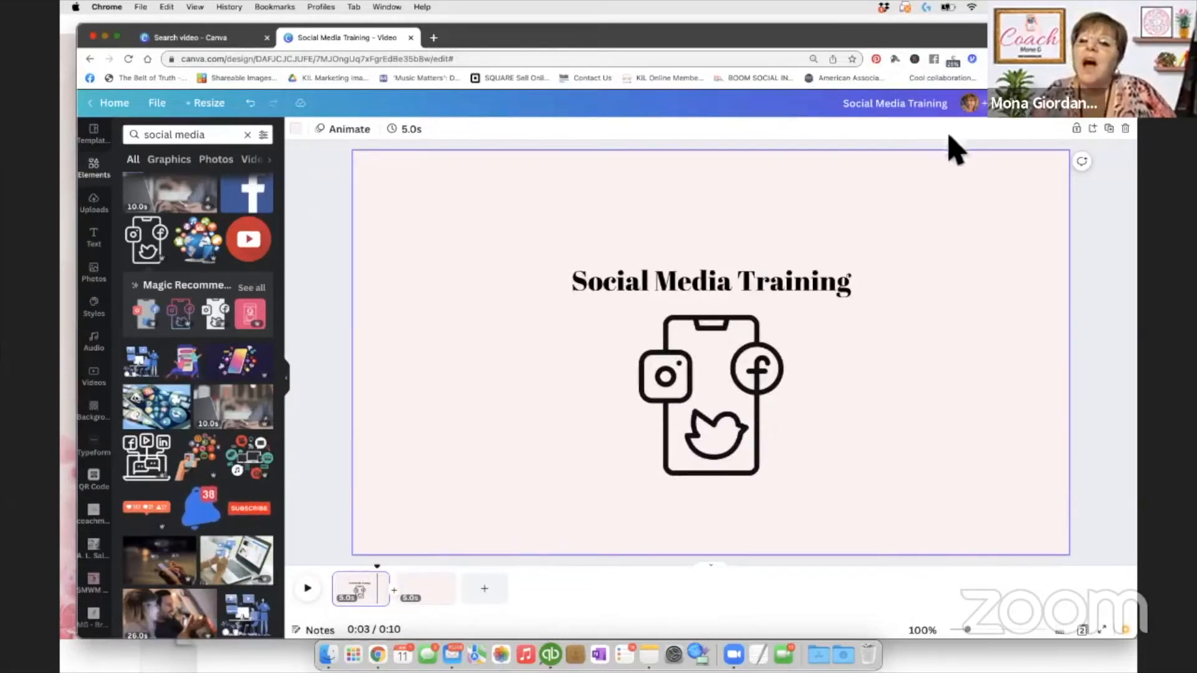
click(1111, 130)
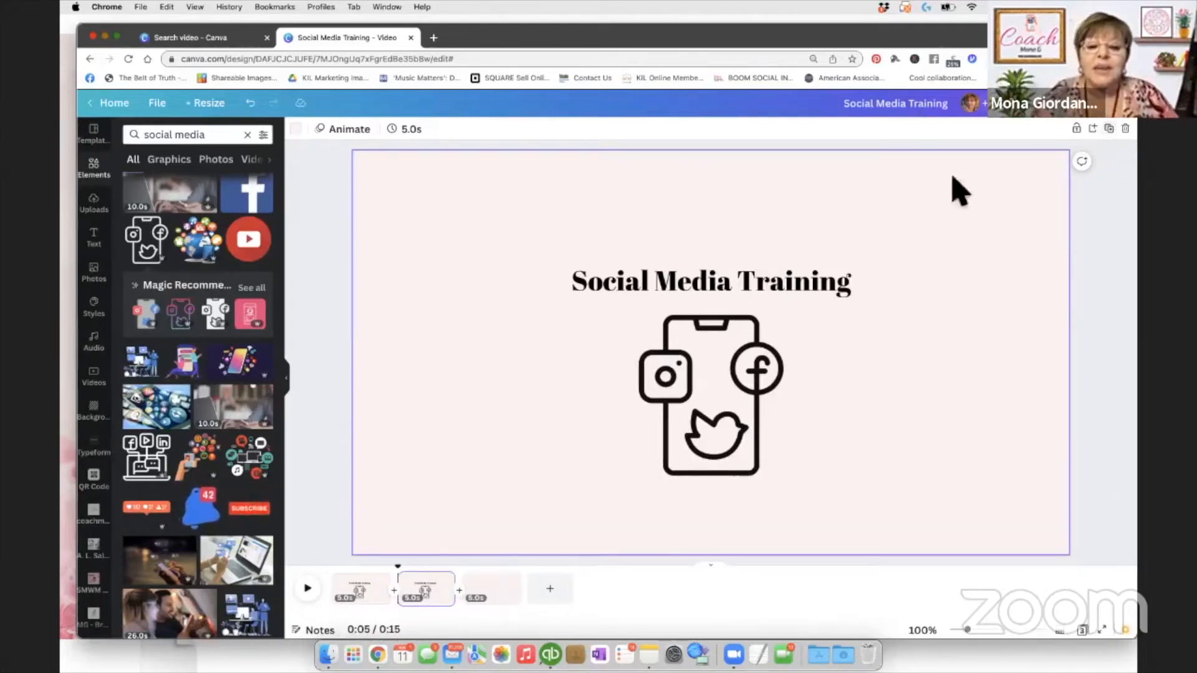
Change the duplicated page's heading to "Canva Instruction" and delete its phone graphic.
click(714, 286)
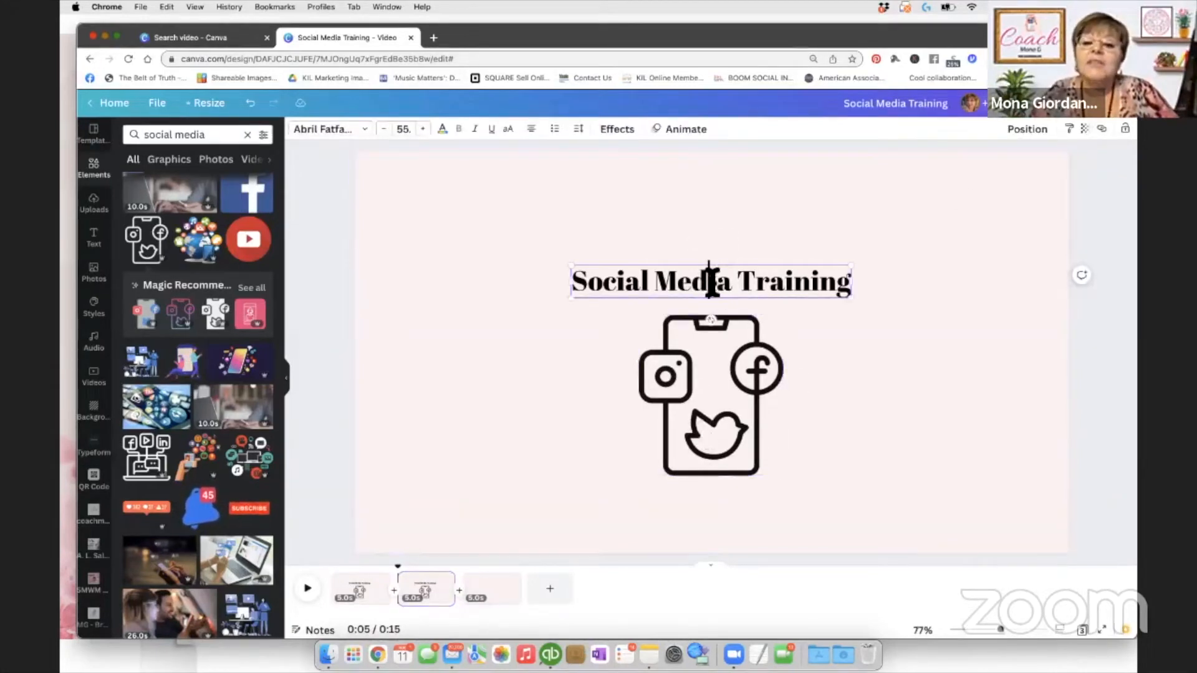
key(BackSpace)
key(BackSpace)
key(BackSpace)
key(BackSpace)
key(BackSpace)
key(BackSpace)
key(BackSpace)
key(BackSpace)
key(BackSpace)
key(BackSpace)
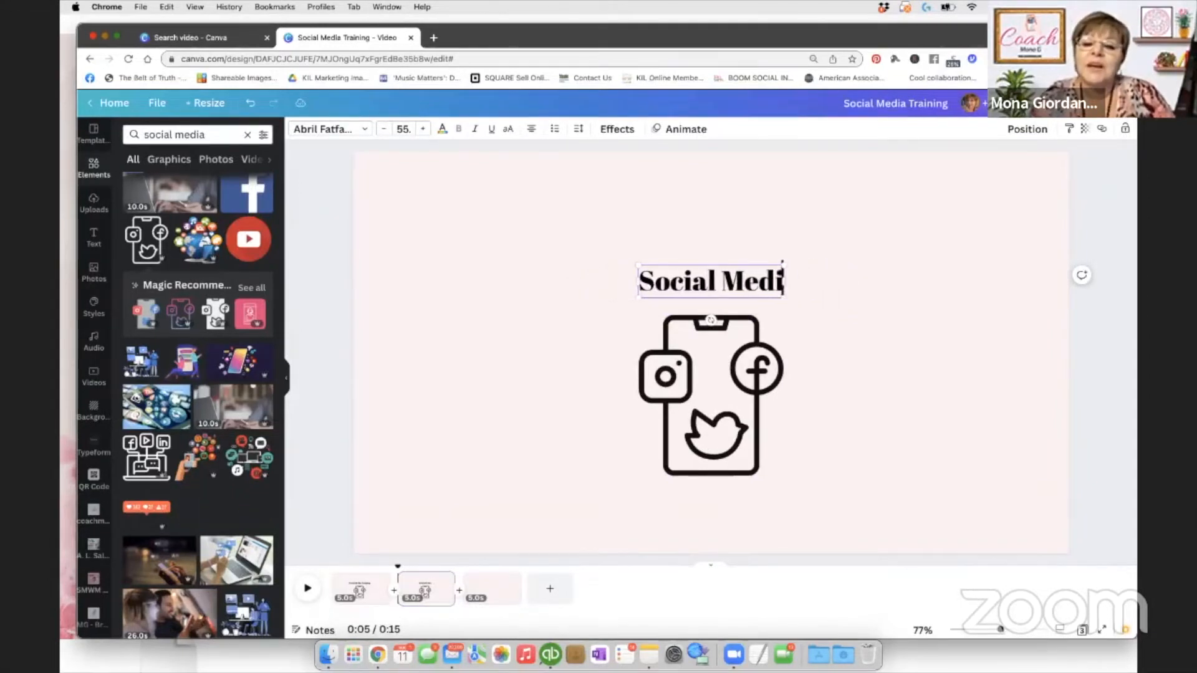
key(BackSpace)
key(BackSpace)
key(BackSpace)
key(BackSpace)
key(BackSpace)
key(BackSpace)
key(BackSpace)
key(BackSpace)
key(BackSpace)
key(BackSpace)
text(Canva)
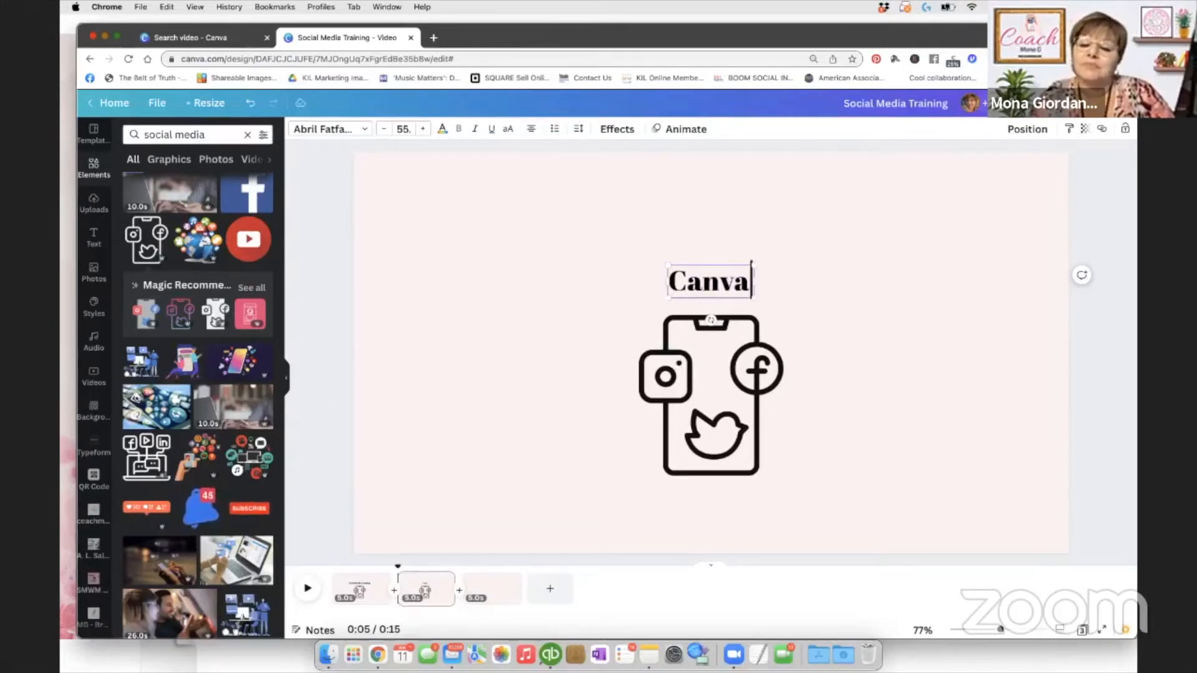
text( Instruc)
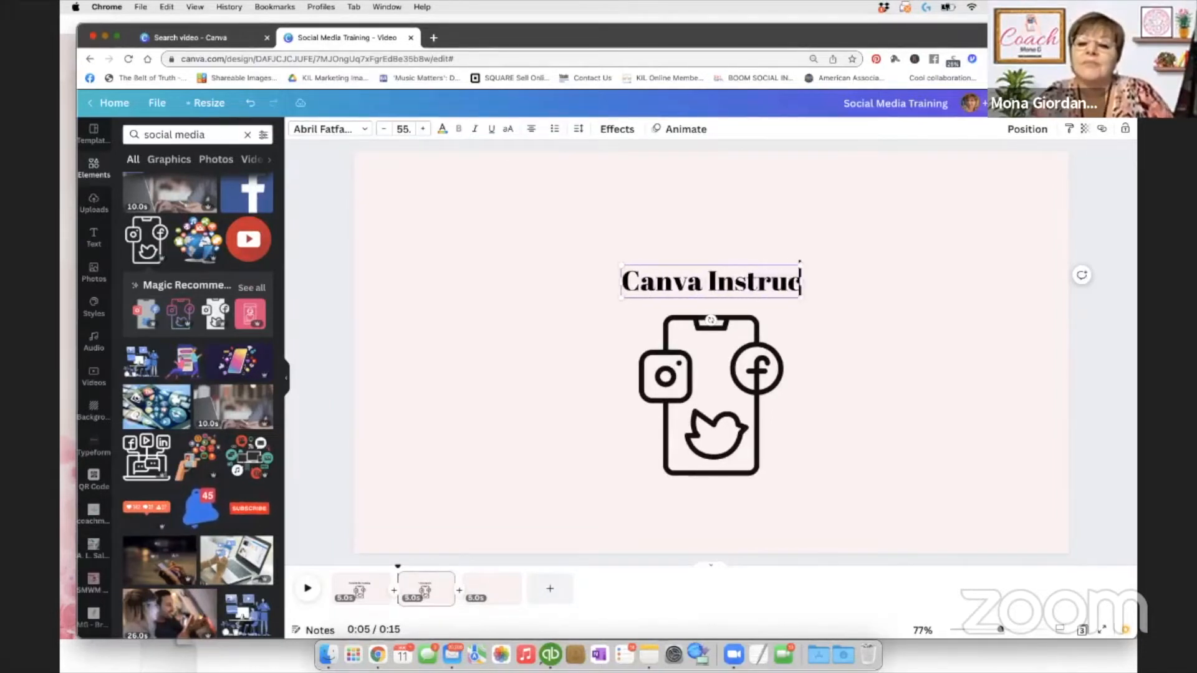
text(tion)
click(713, 371)
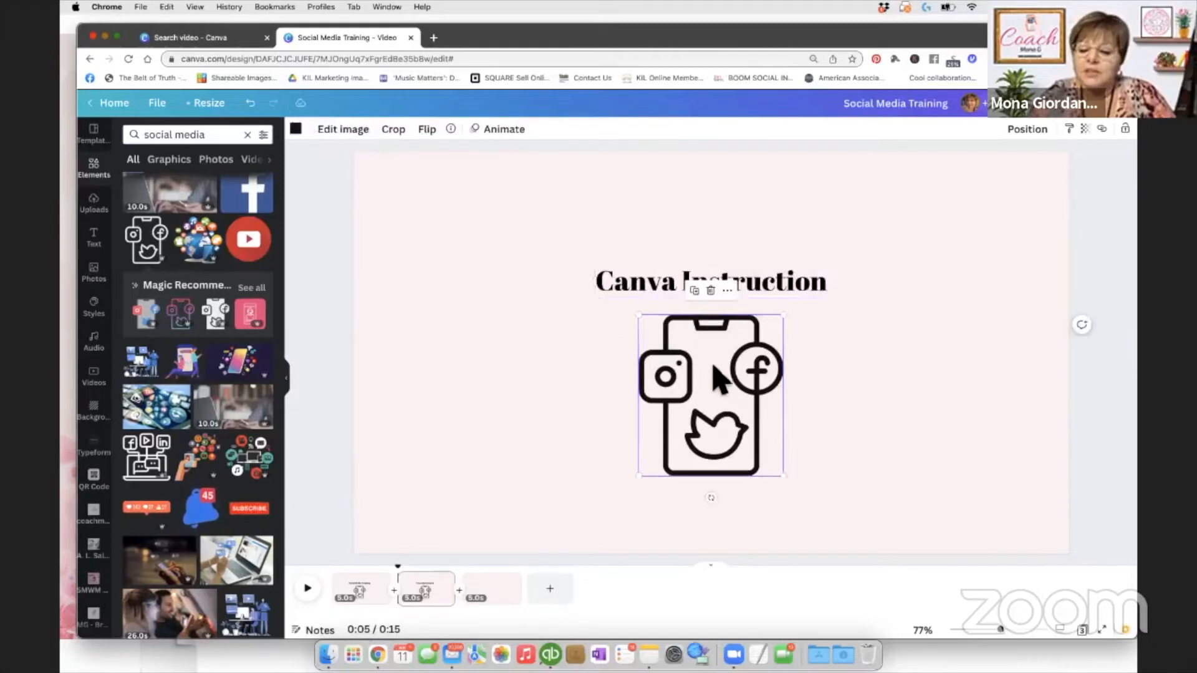
key(Delete)
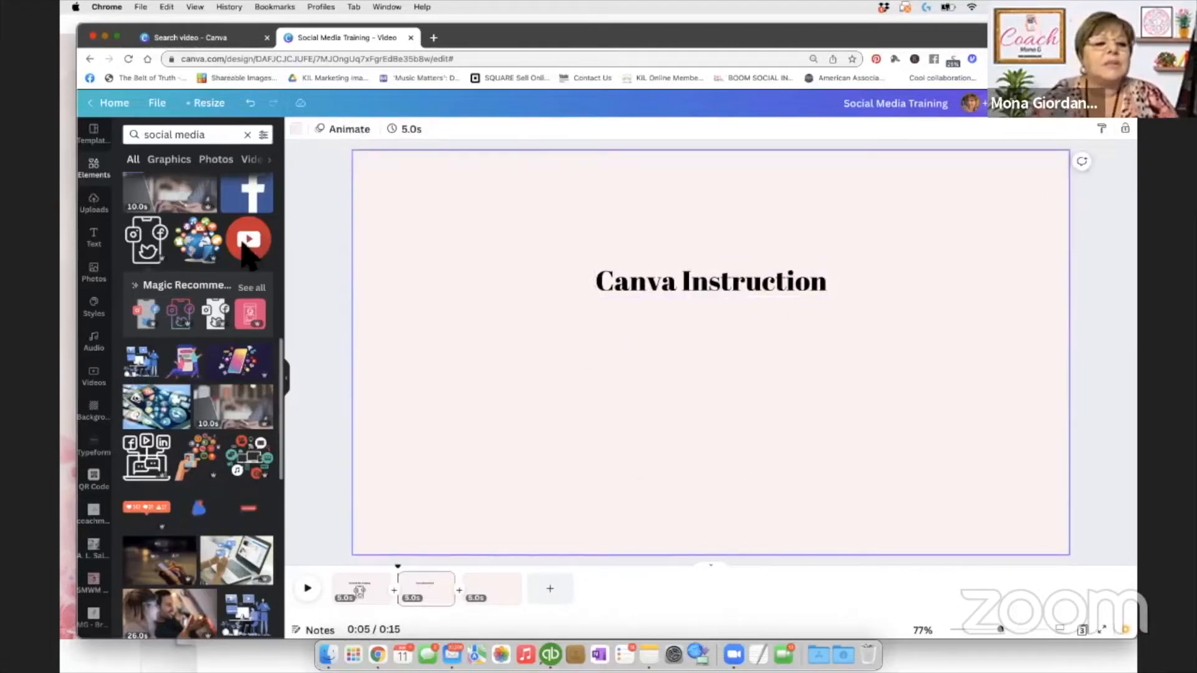
Search the elements for "canva" and add the graphic of a hand holding a star marked C to the "Canva Instruction" page.
click(232, 136)
key(Return)
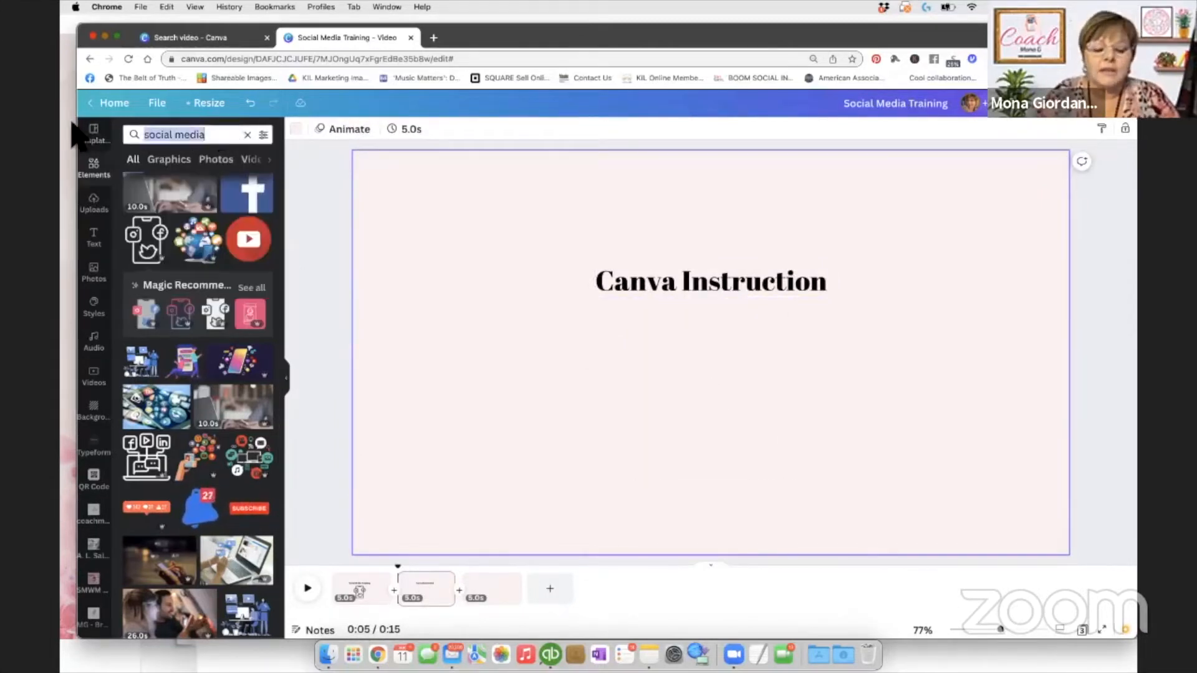
text(canva)
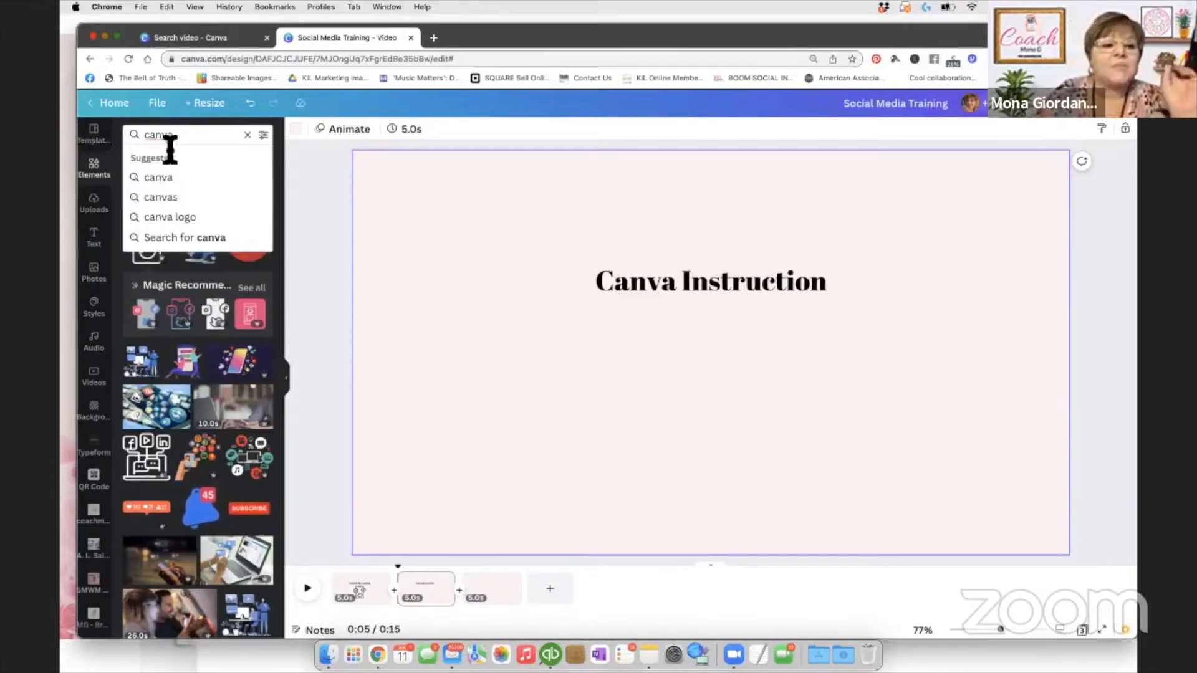
click(166, 179)
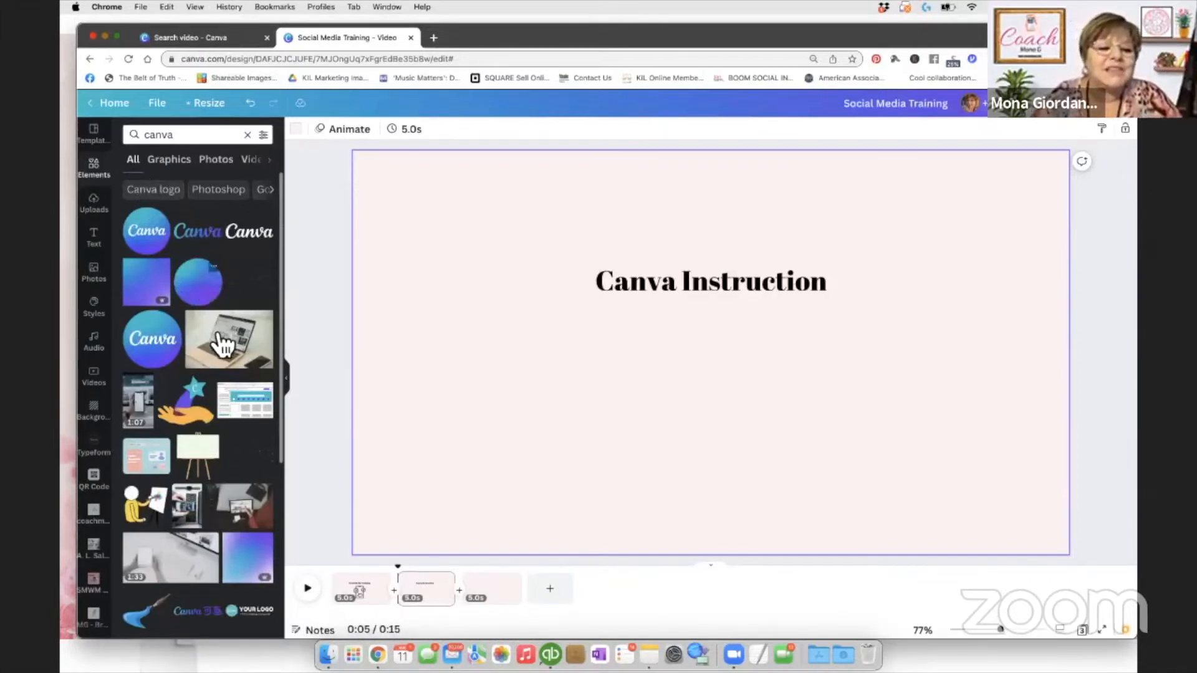
scroll(218, 343, down, 4)
scroll(187, 393, down, 5)
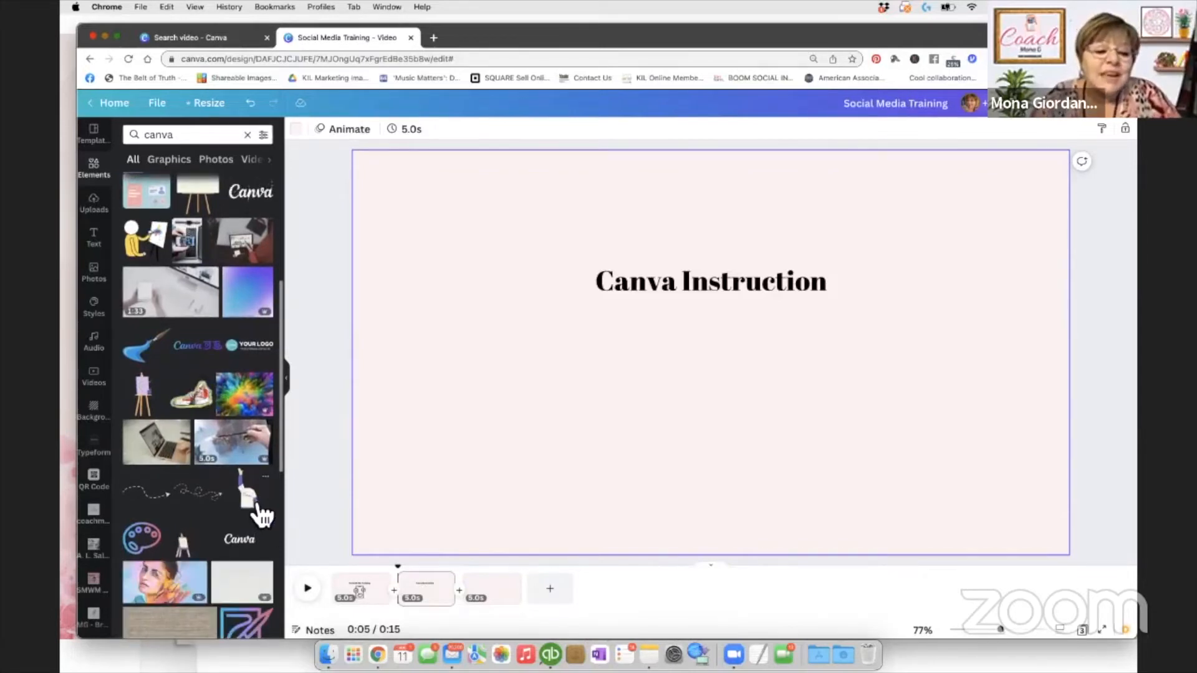
scroll(235, 502, down, 2)
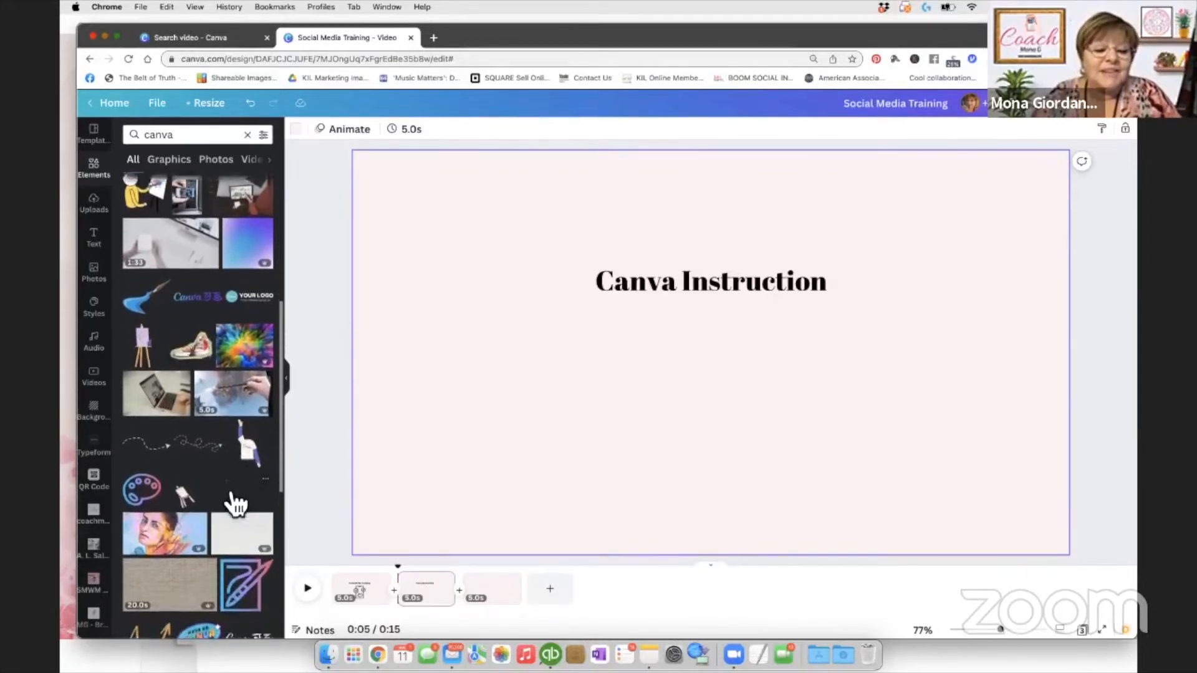
scroll(232, 499, up, 8)
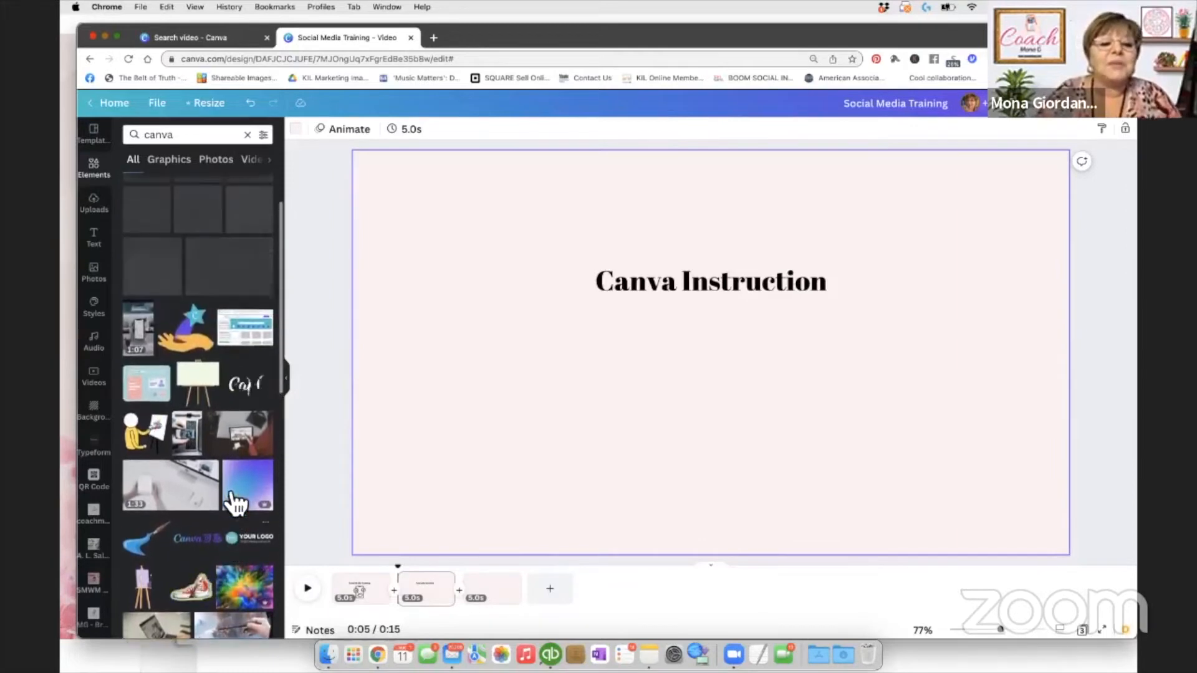
scroll(219, 468, up, 5)
click(199, 374)
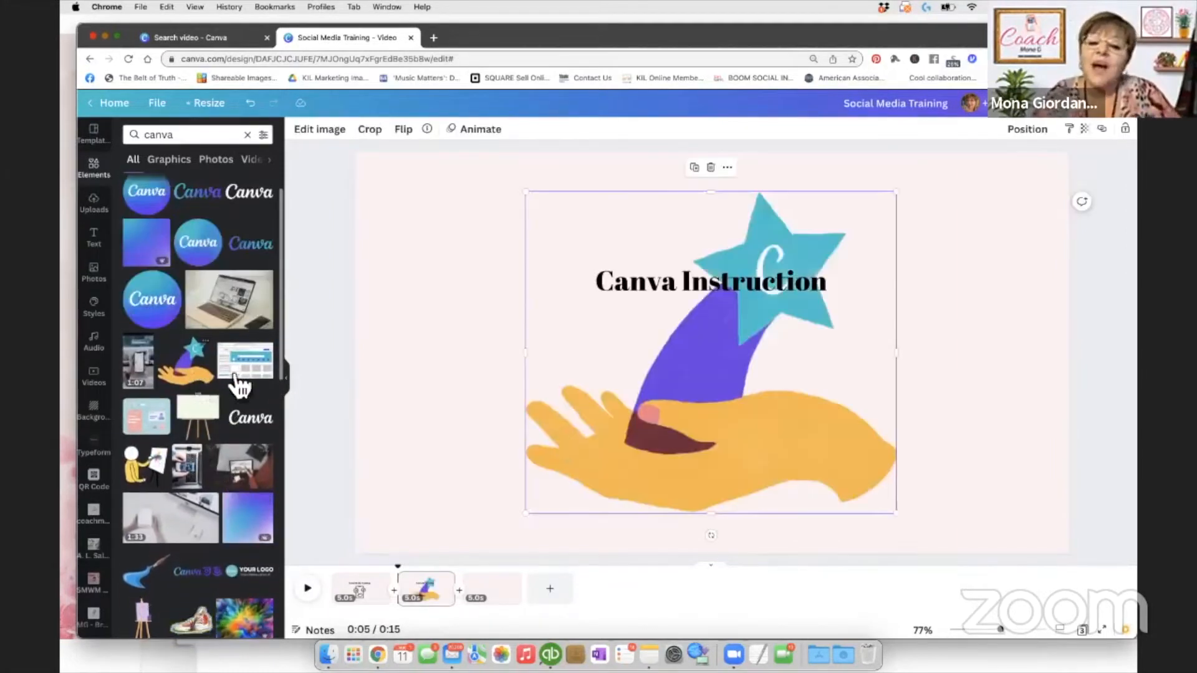
Shrink the hand-and-star graphic to less than half its size and centre it below the "Canva Instruction" heading.
drag(897, 513, 596, 336)
drag(561, 214, 667, 334)
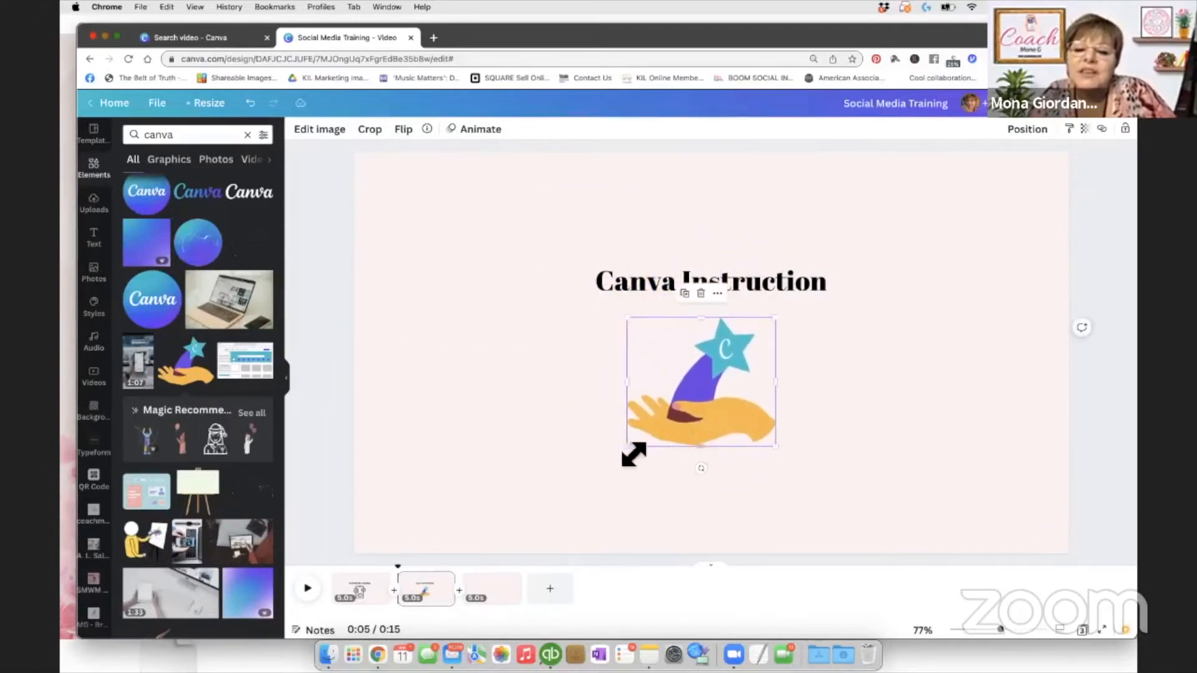
drag(629, 449, 614, 474)
drag(676, 423, 700, 418)
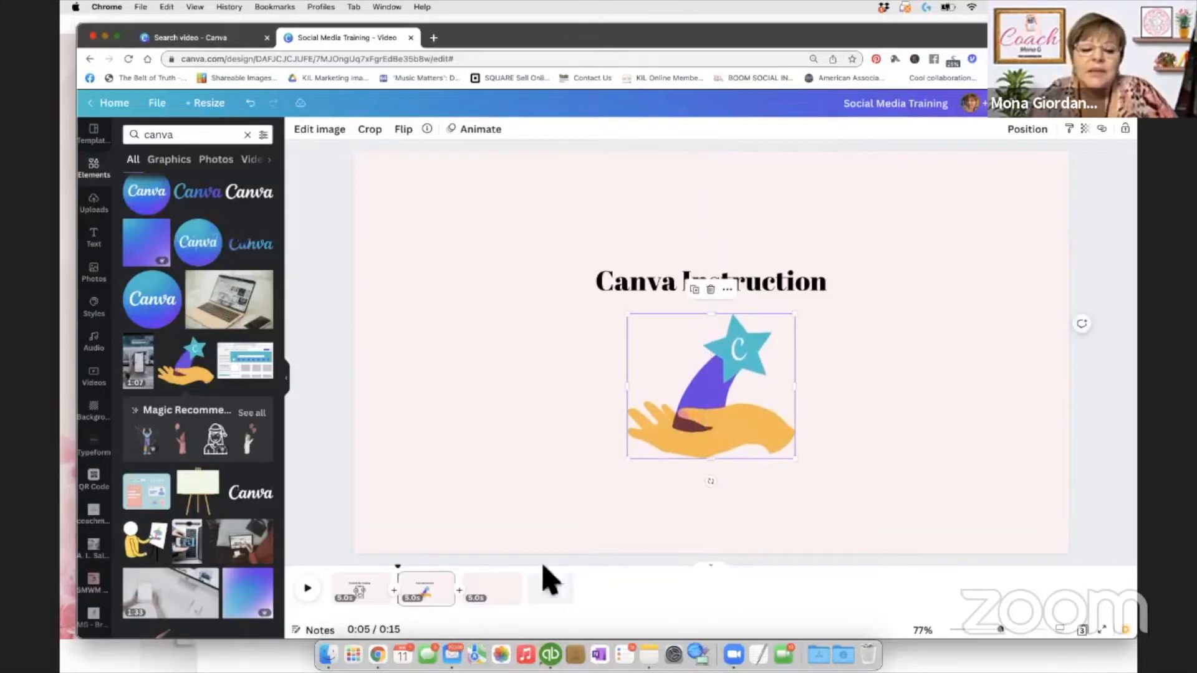
Compare with the first page's phone graphic, then make the hand-and-star graphic slightly smaller and lower, centred under its heading.
click(368, 602)
click(717, 399)
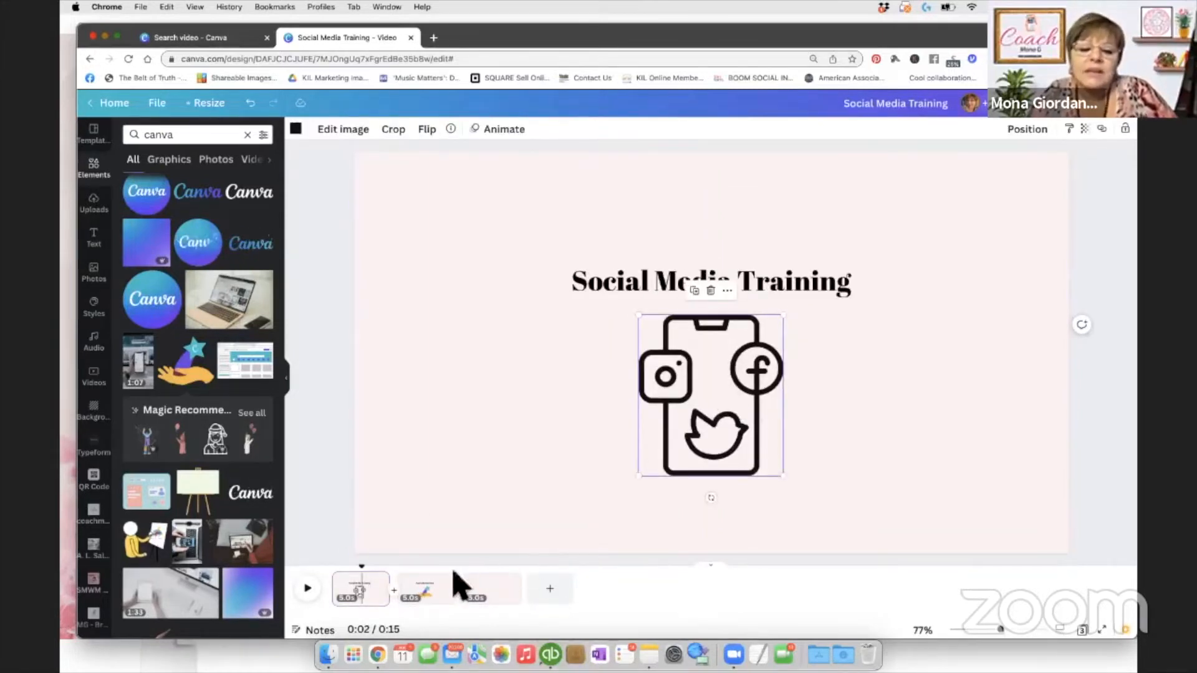
click(437, 595)
click(729, 404)
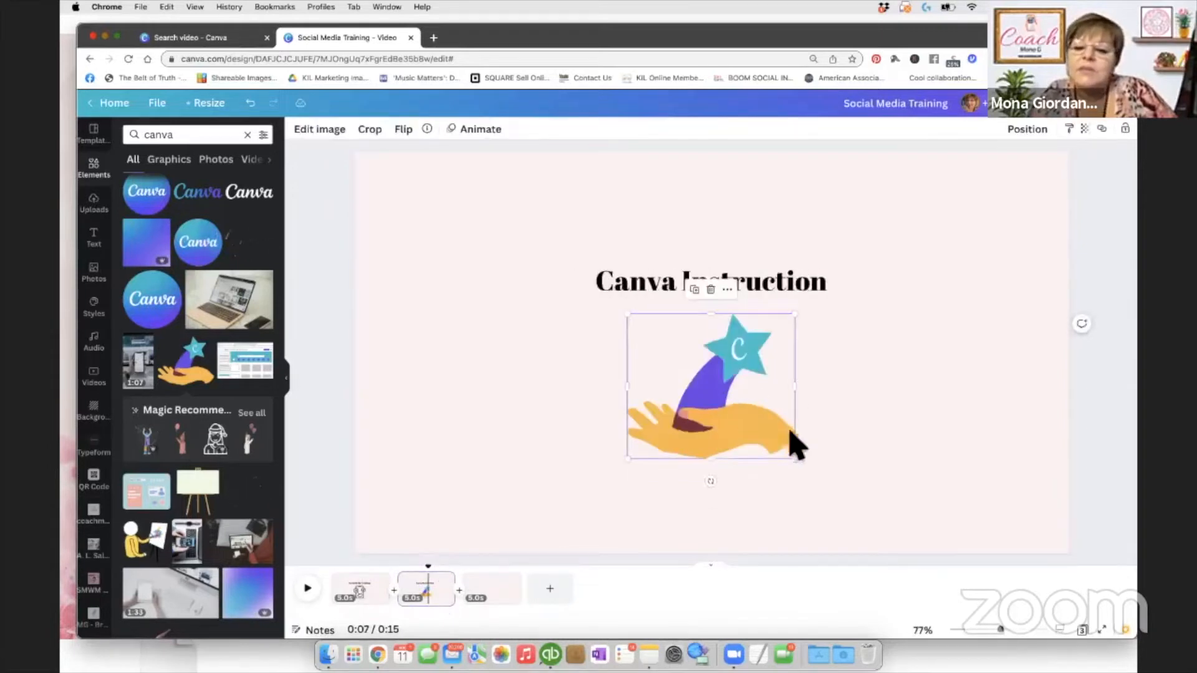
drag(795, 461, 774, 460)
drag(701, 387, 709, 395)
drag(790, 449, 795, 460)
drag(751, 393, 747, 394)
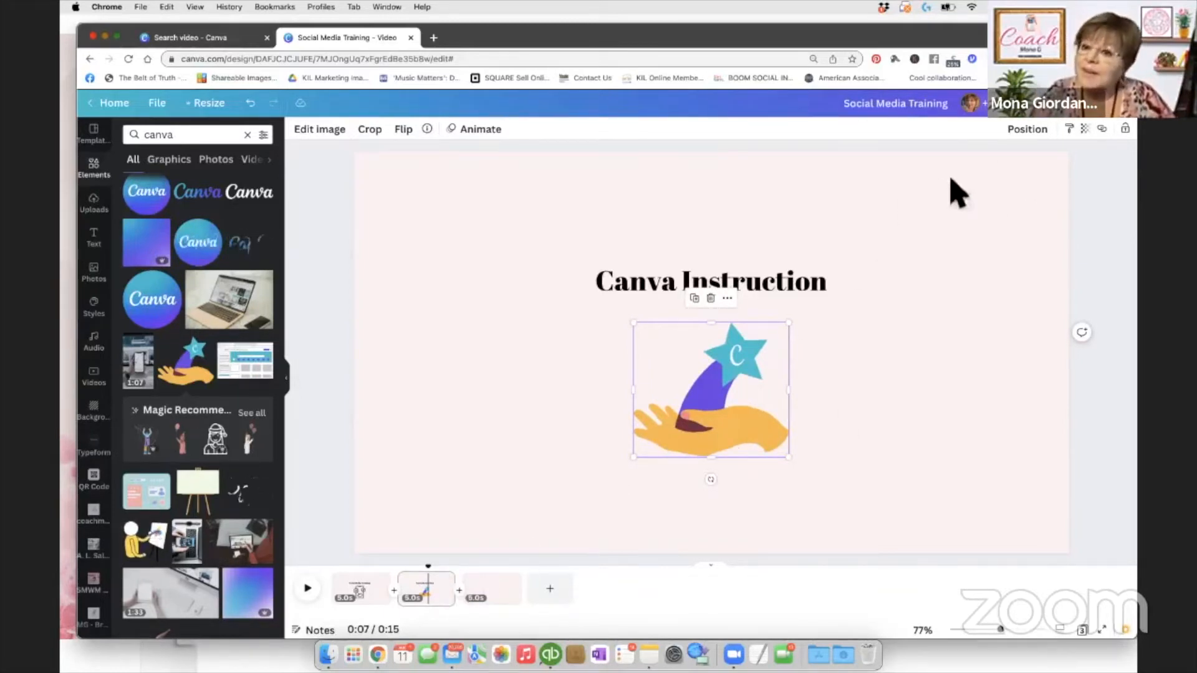
Duplicate the "Social Media Training" page and move the copy directly after the "Canva Instruction" page.
click(1038, 185)
scroll(955, 224, up, 3)
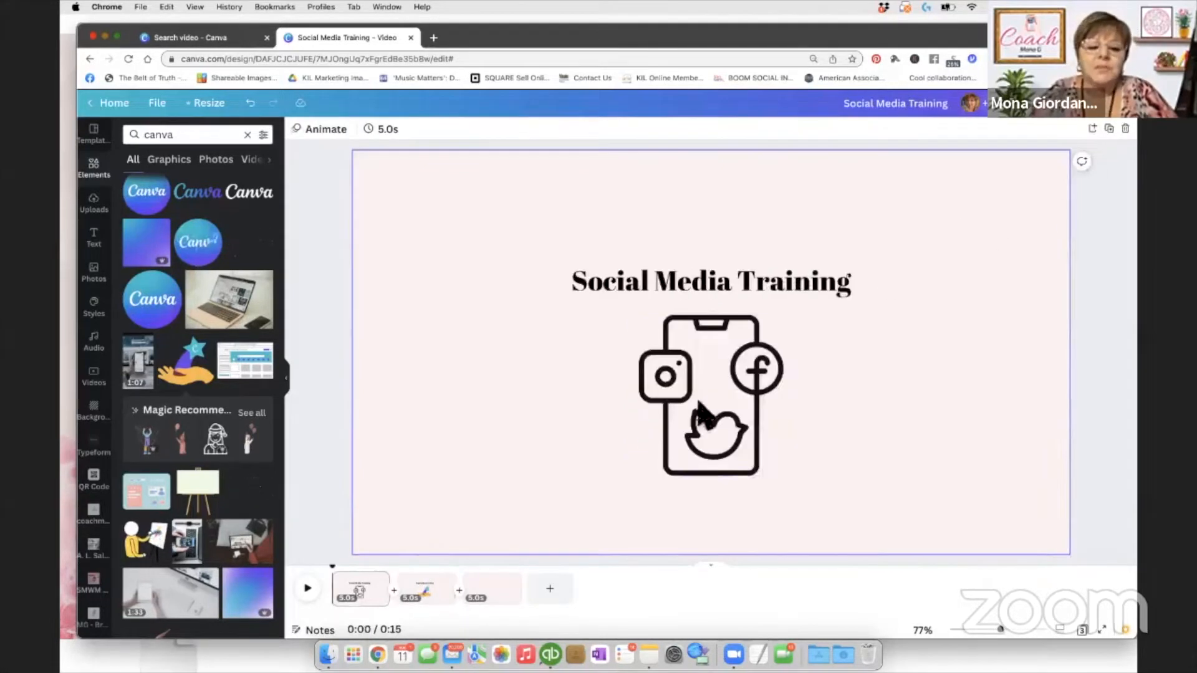
click(1112, 134)
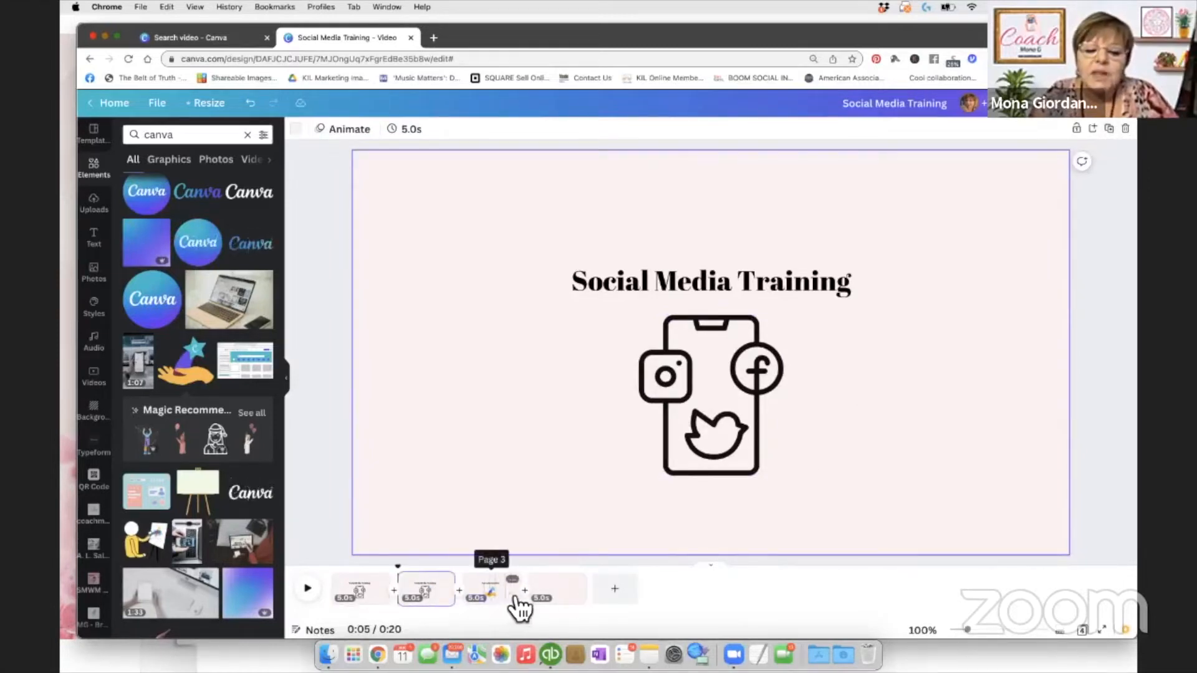
drag(447, 607, 524, 596)
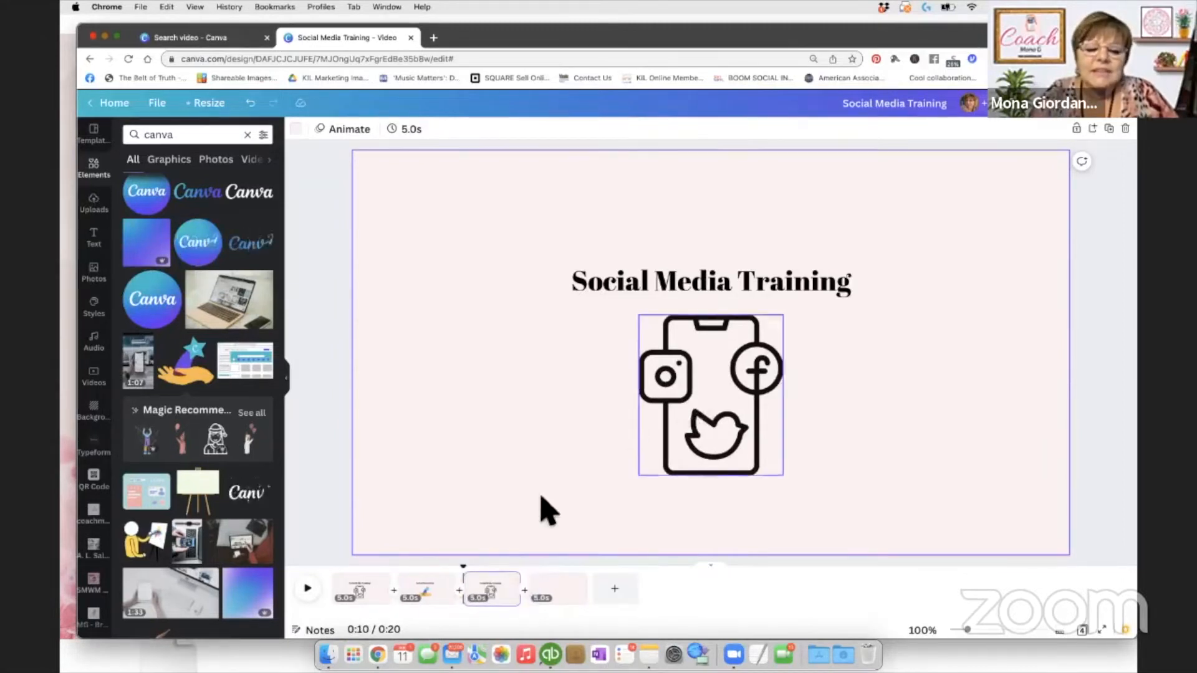
Change the third page's heading to "Digital Marketing Coaching".
click(747, 288)
click(756, 281)
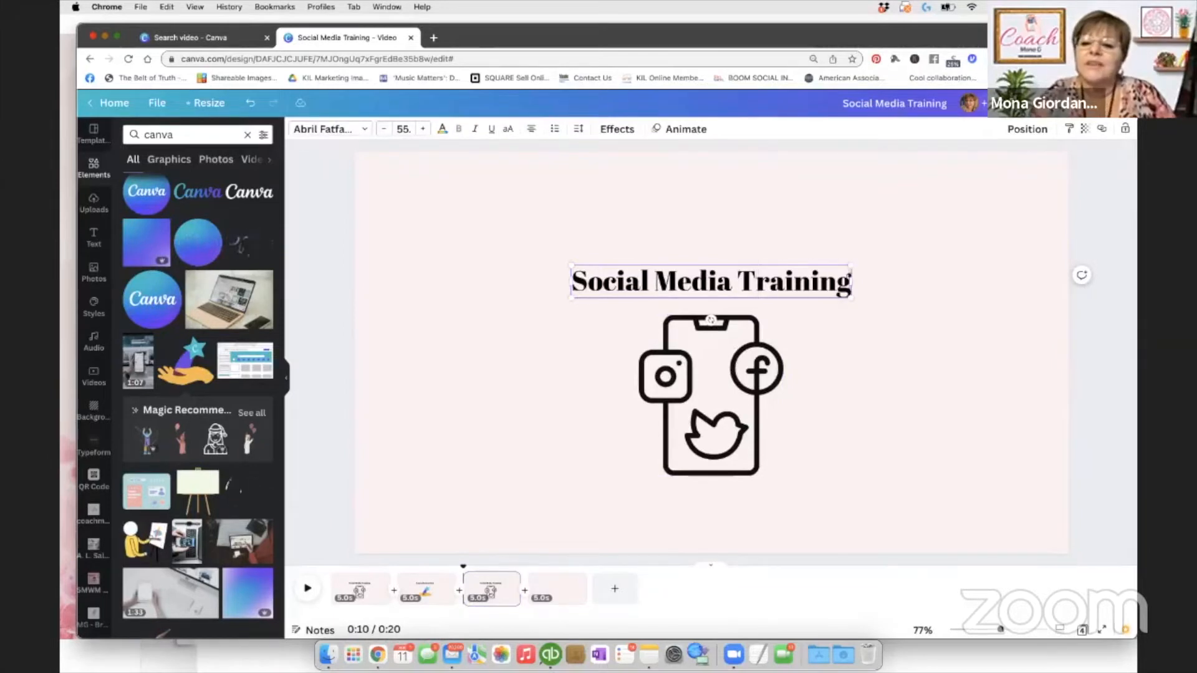
key(BackSpace)
key(BackSpace)
key(BackSpace)
key(BackSpace)
key(BackSpace)
key(BackSpace)
key(BackSpace)
key(BackSpace)
key(BackSpace)
key(BackSpace)
key(BackSpace)
key(BackSpace)
key(BackSpace)
key(BackSpace)
key(BackSpace)
key(BackSpace)
key(BackSpace)
key(BackSpace)
key(BackSpace)
key(BackSpace)
key(BackSpace)
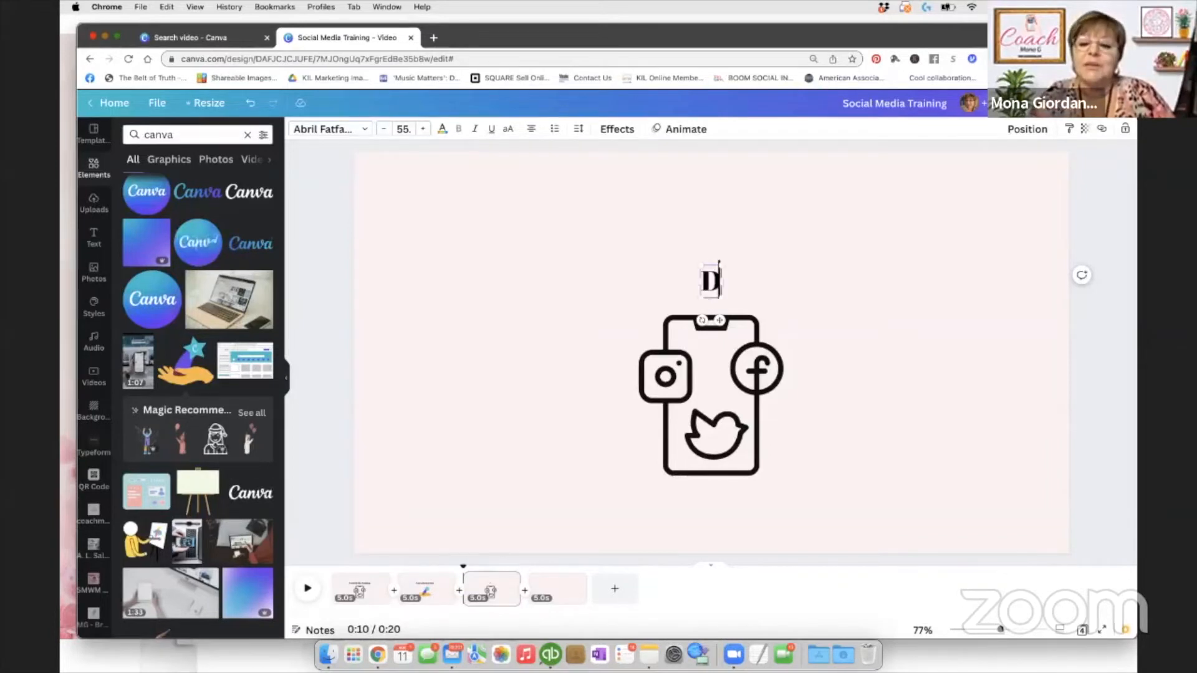
text(gital M)
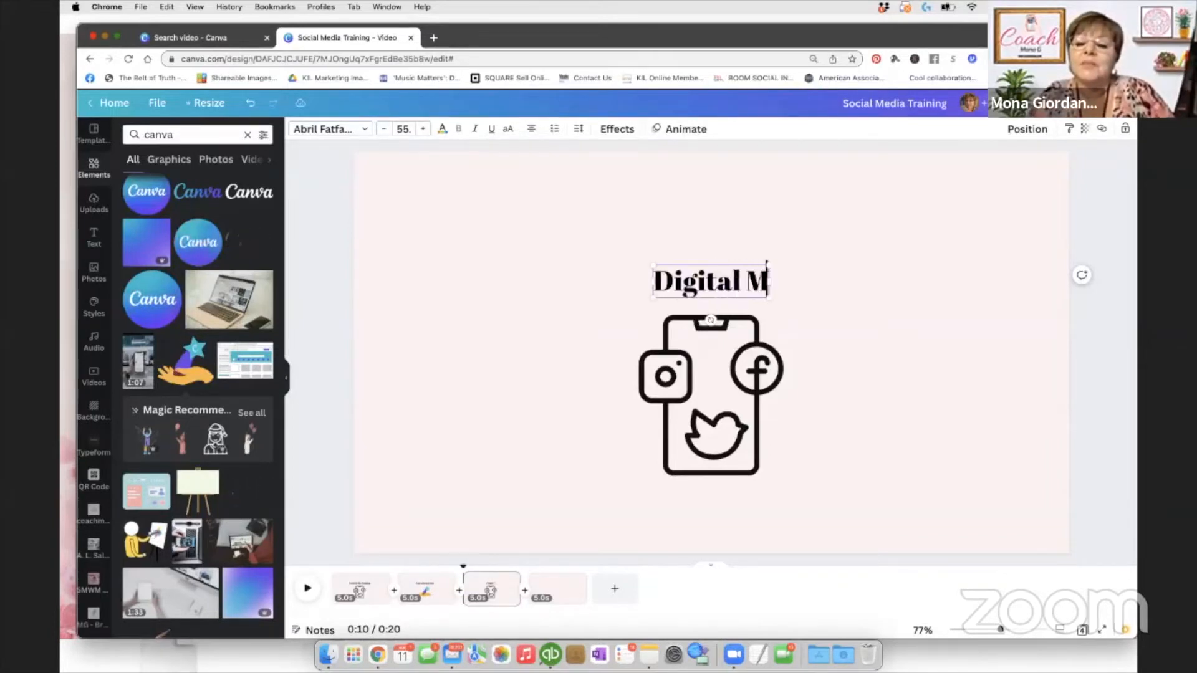
text(arketing Coaching)
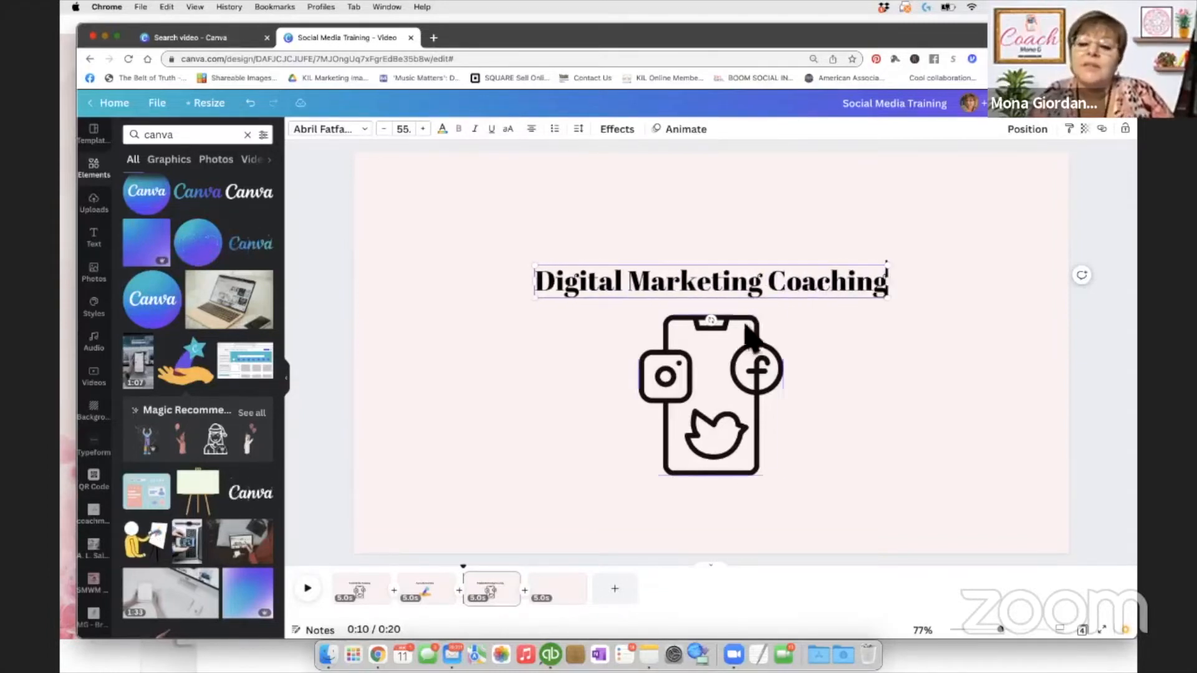
Search the elements for "digital marketing" and add the blue illustration of people around a thumbs-up post to the third page.
click(716, 388)
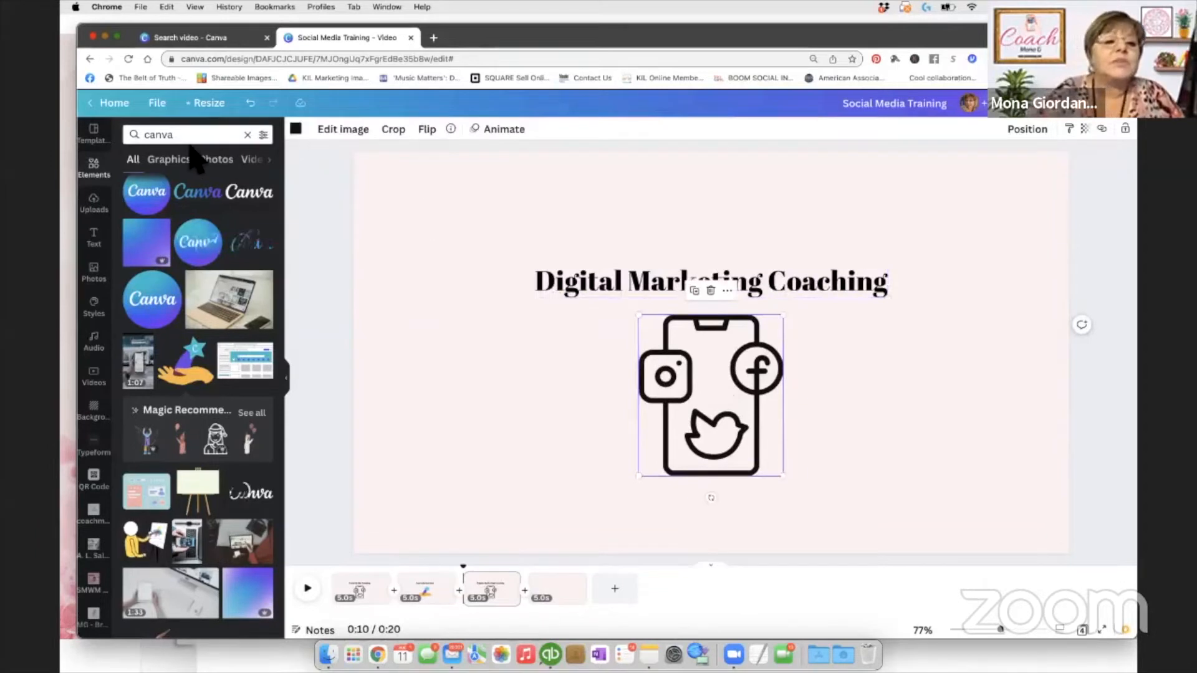
click(164, 136)
text(digital)
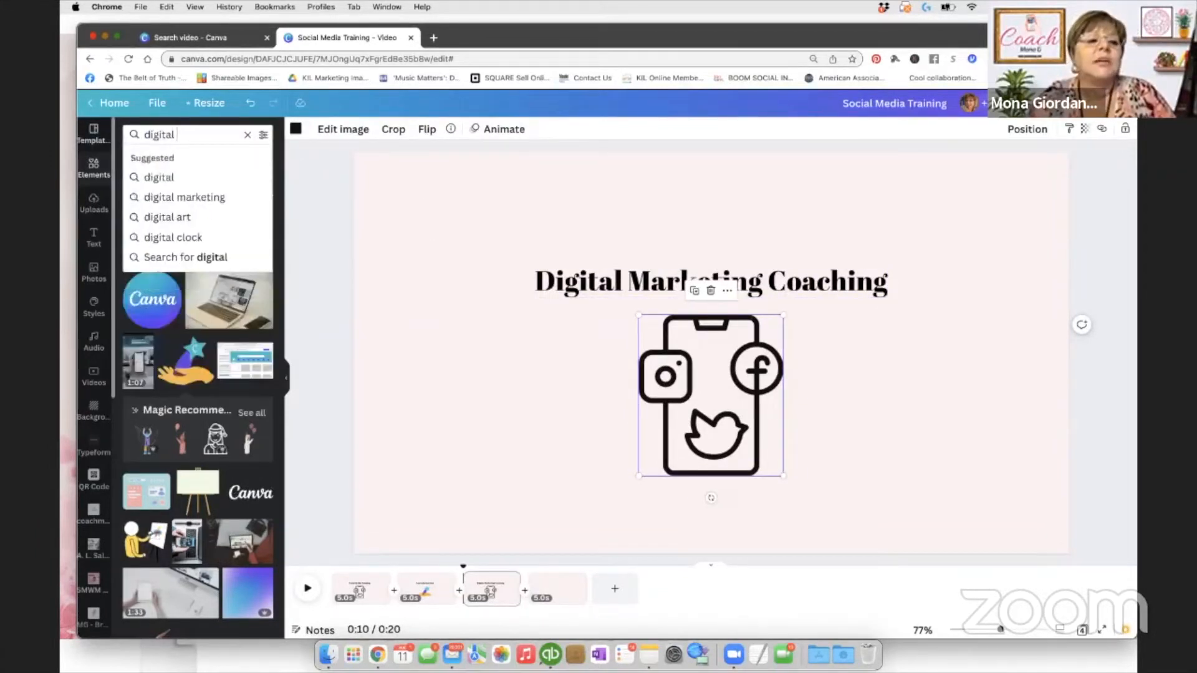
text( ma)
click(174, 180)
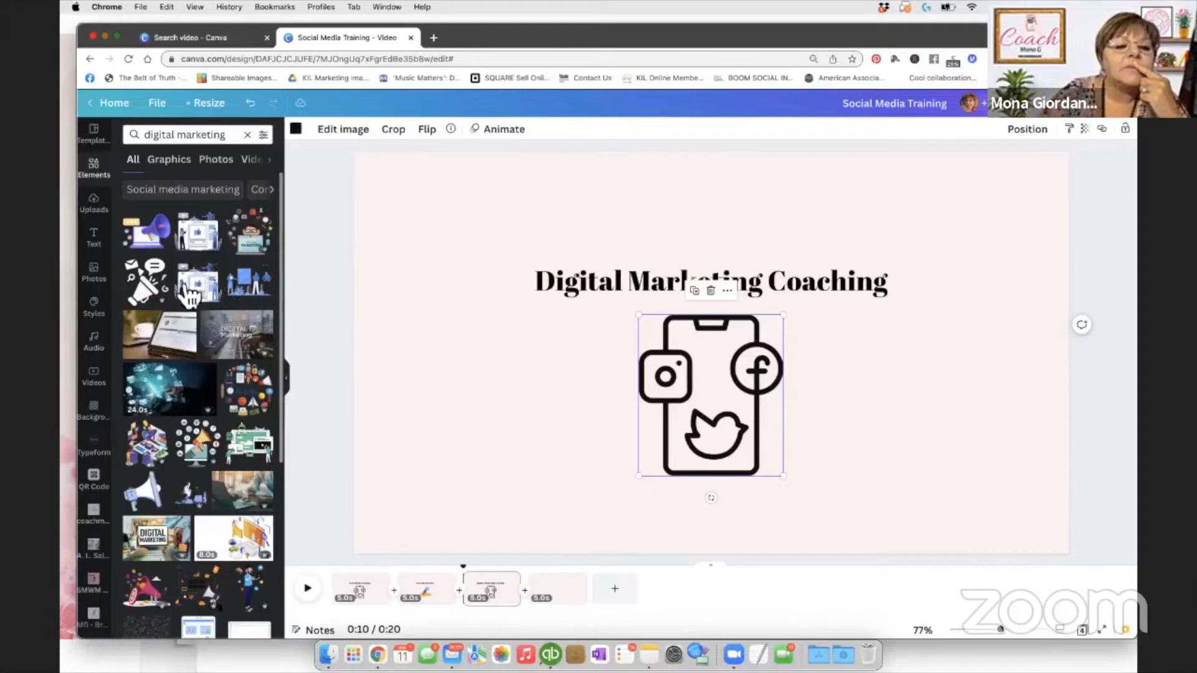
click(190, 290)
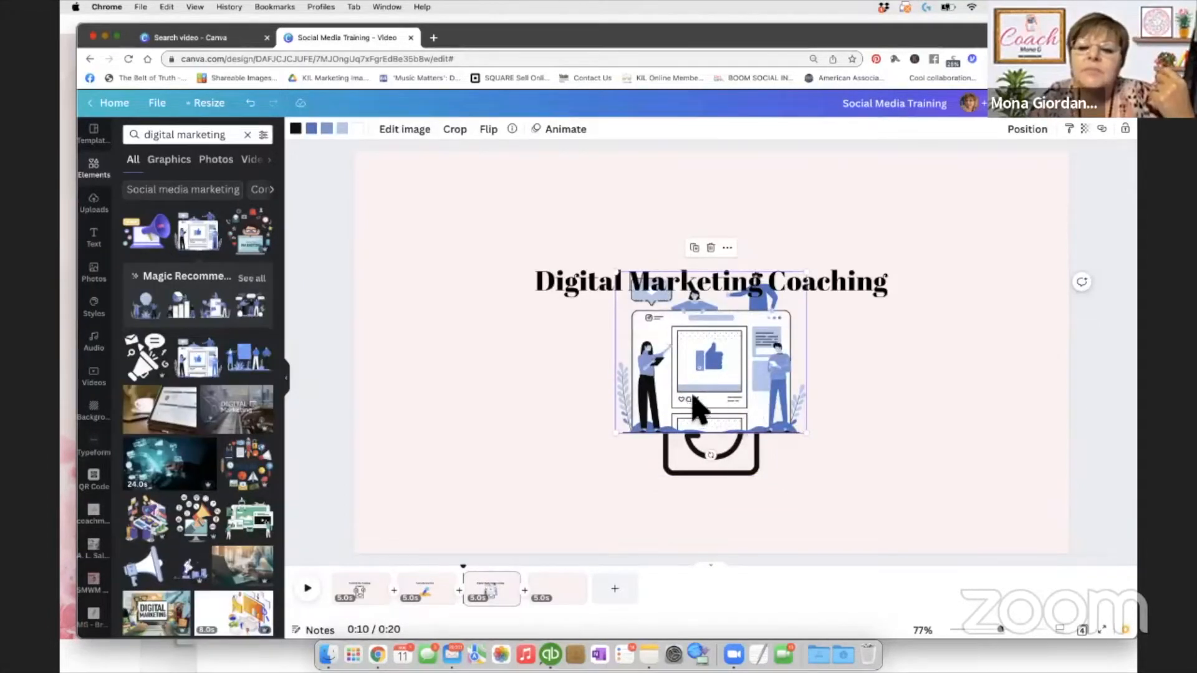
Delete the phone graphic from the third page and move the blue illustration centred below the heading.
click(716, 462)
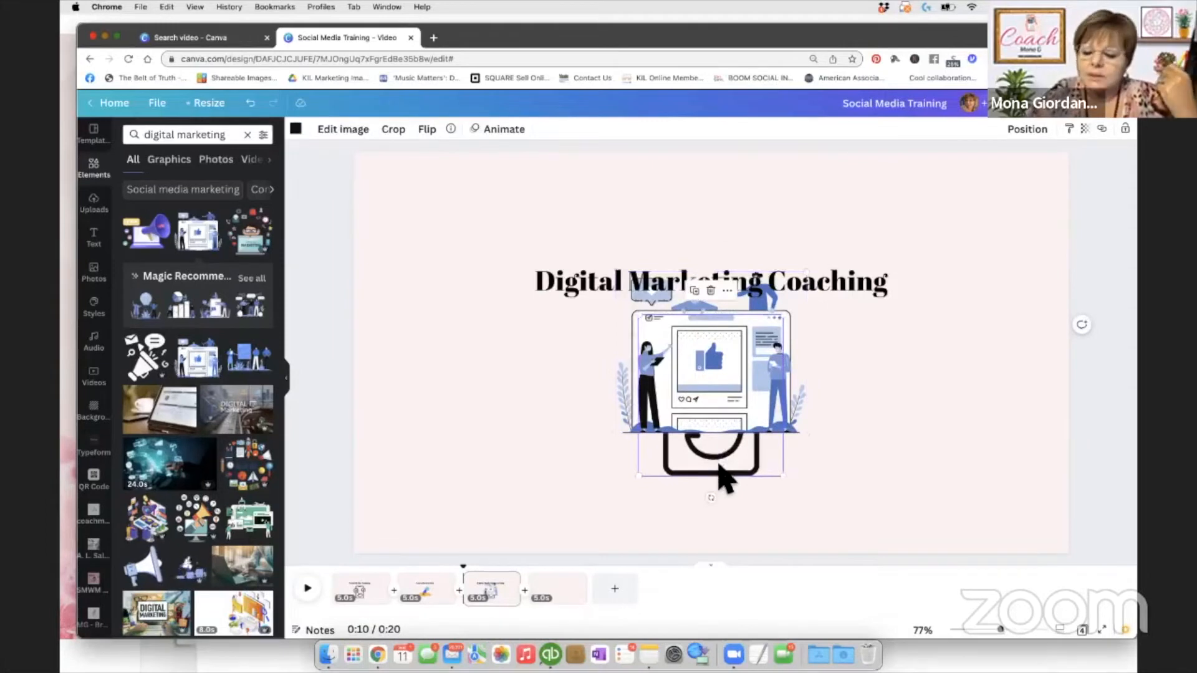
key(Delete)
drag(722, 414, 720, 446)
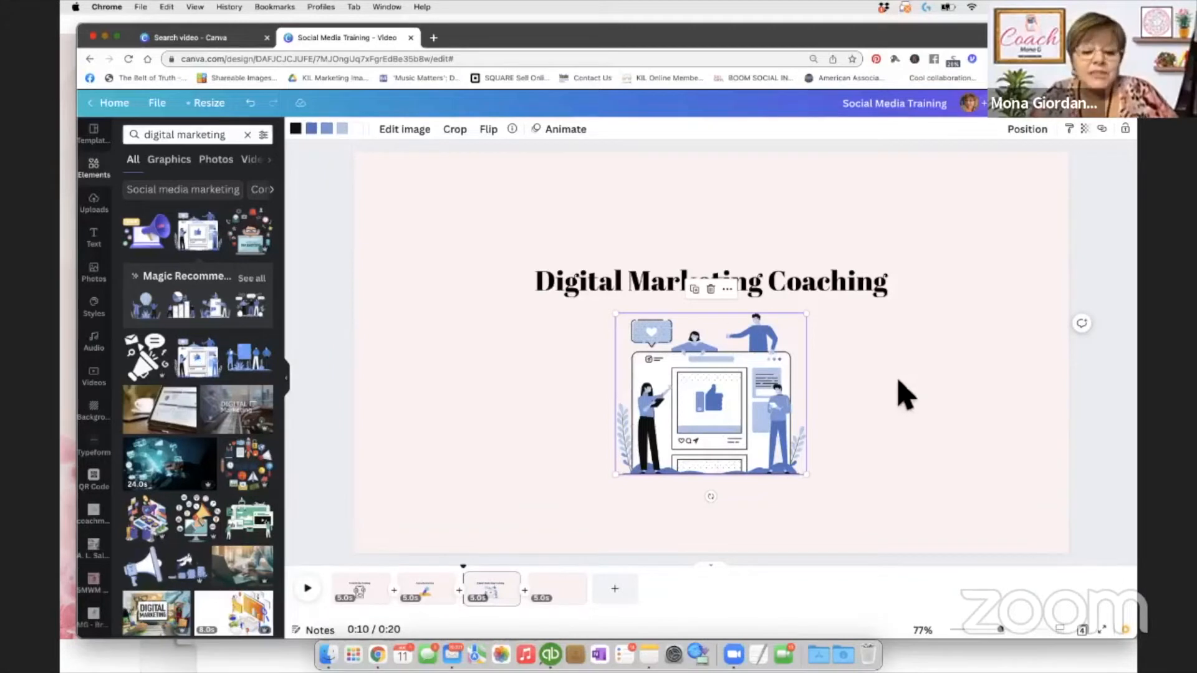
Find the "Social Media 101 Coach" business card among the uploaded images and add it to the blank last page.
click(563, 600)
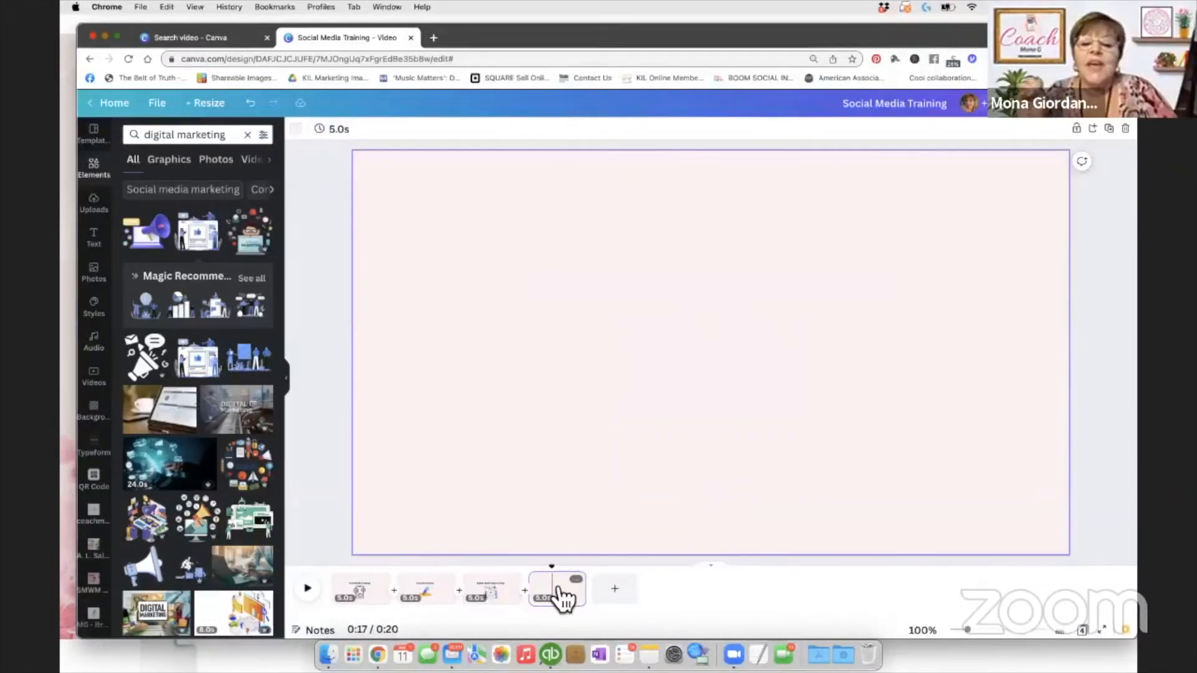
click(95, 206)
scroll(178, 314, down, 15)
scroll(178, 314, down, 15)
scroll(179, 314, down, 5)
scroll(177, 315, down, 15)
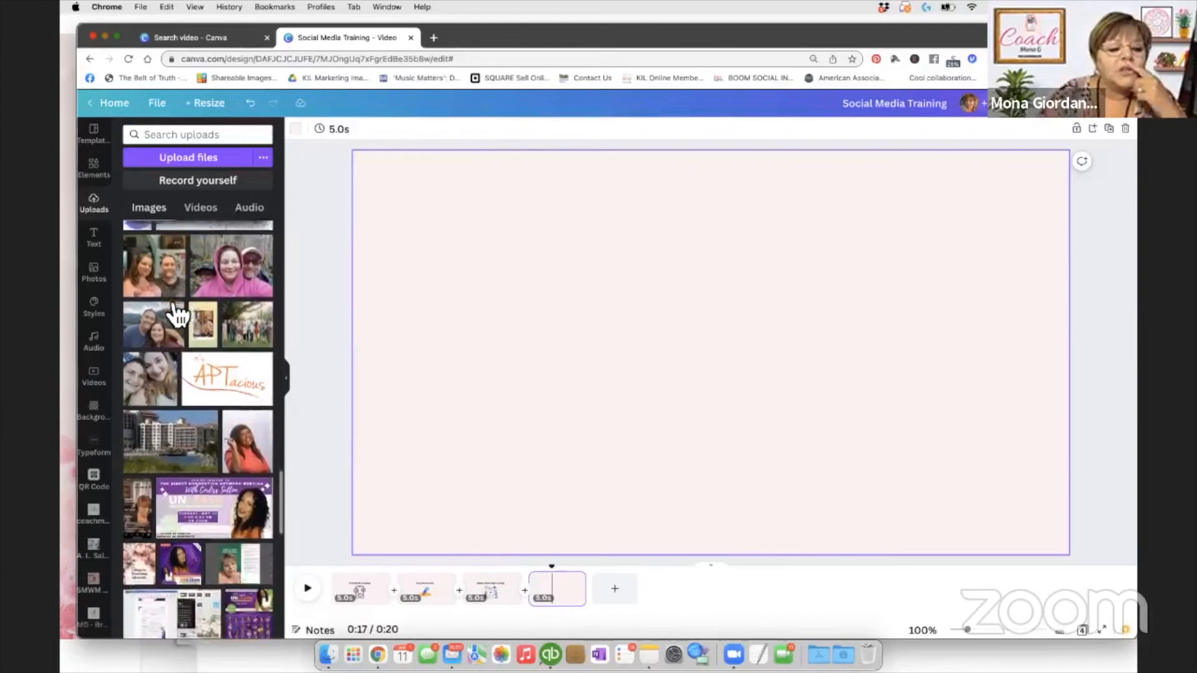
scroll(177, 315, down, 15)
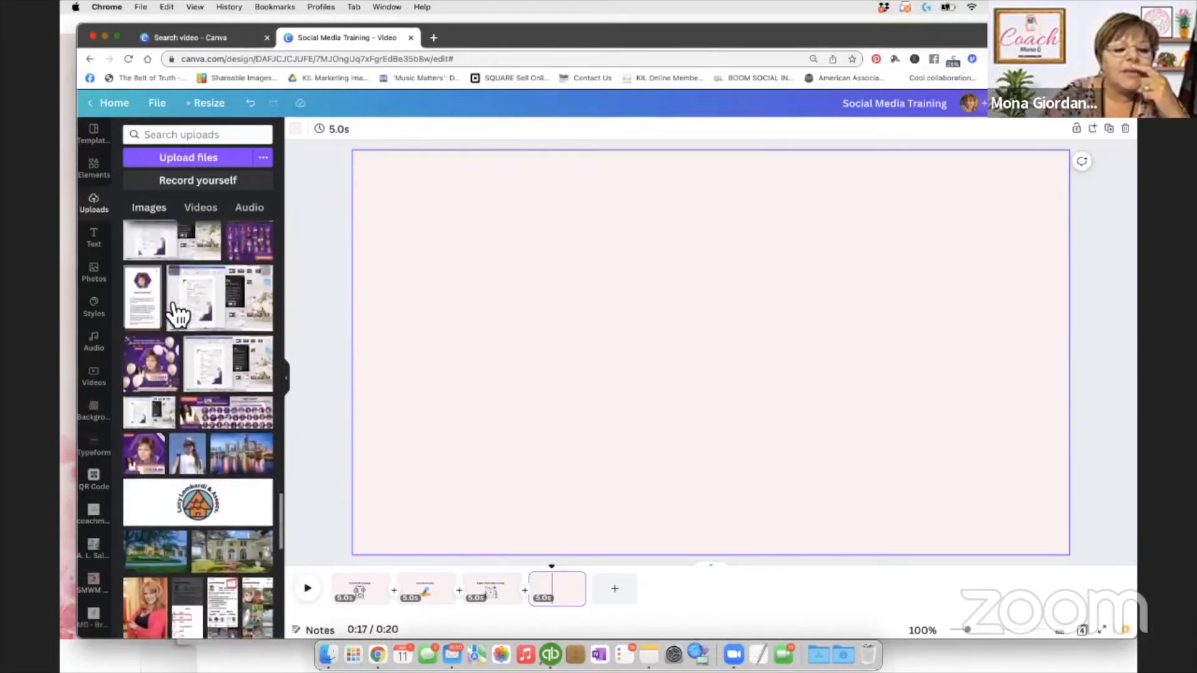
scroll(176, 315, down, 5)
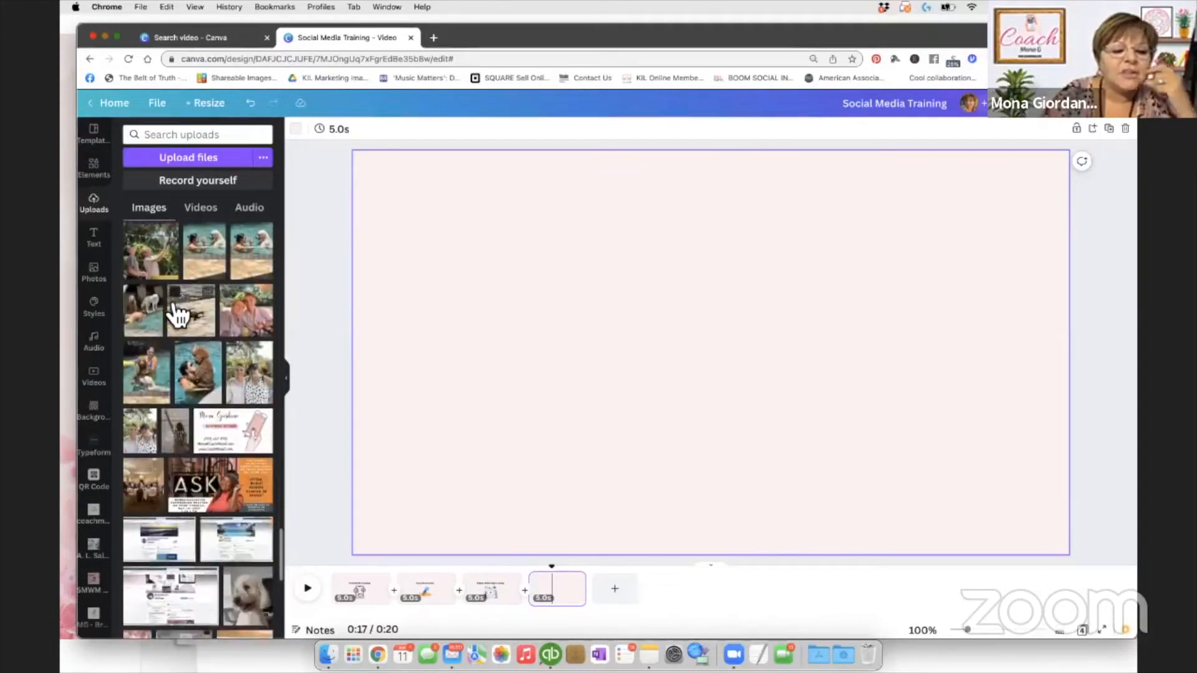
click(251, 431)
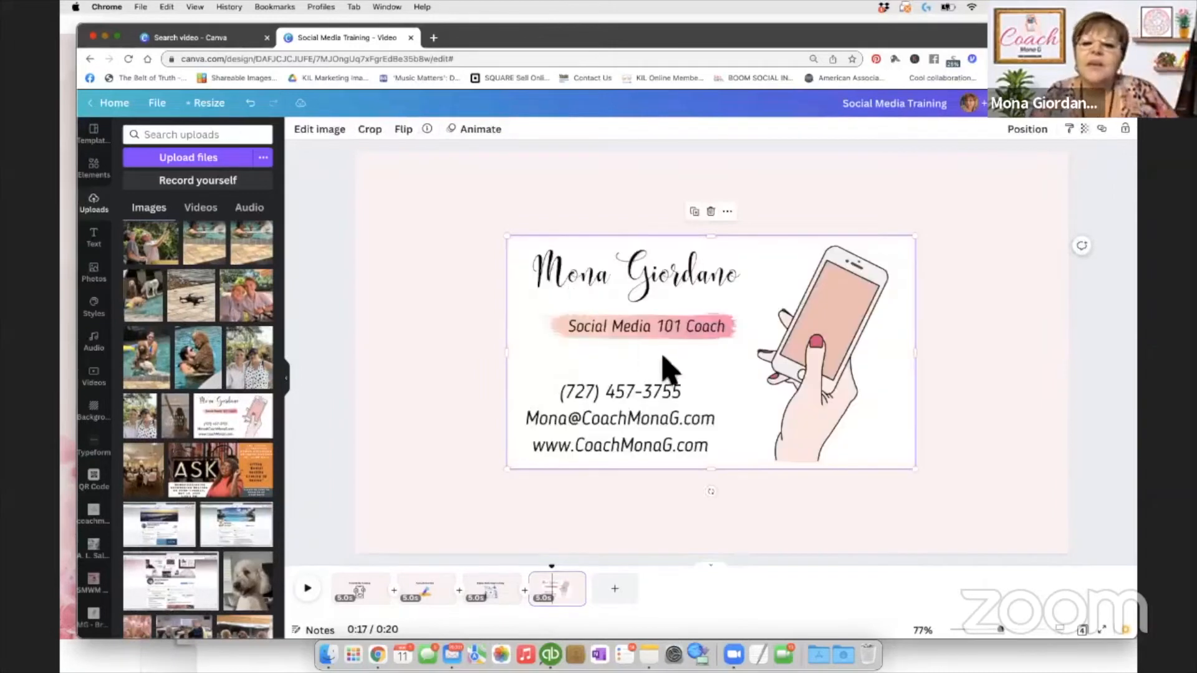